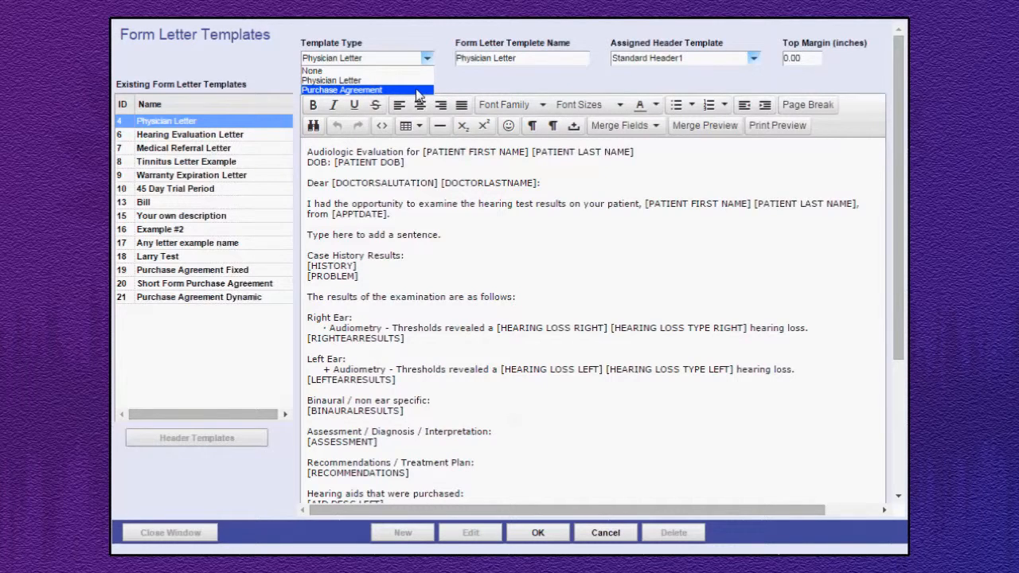
Review the Physician Letter's template type, template name, assigned header template and top margin settings
click(487, 70)
click(535, 58)
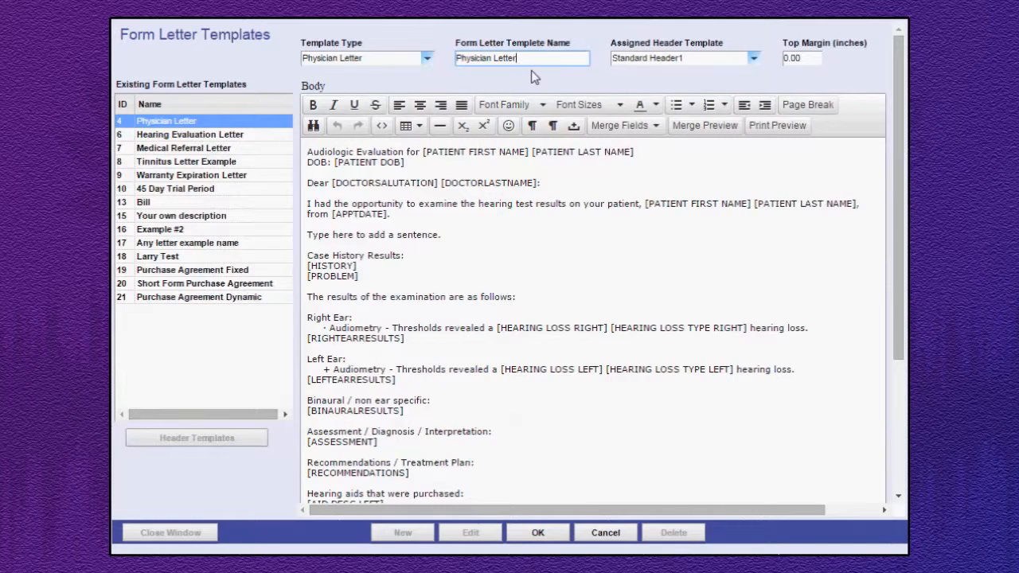
click(705, 68)
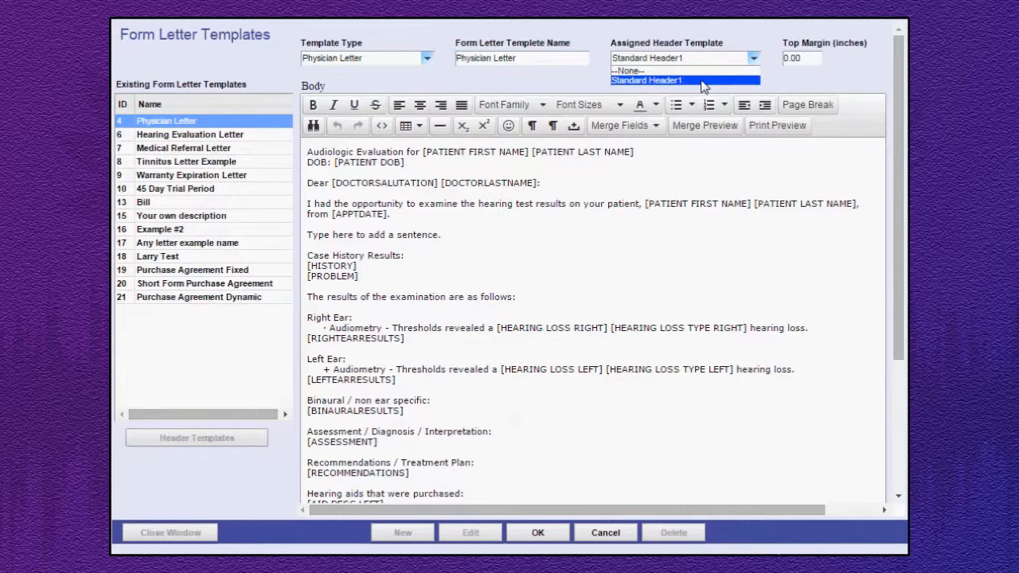
click(789, 82)
click(811, 58)
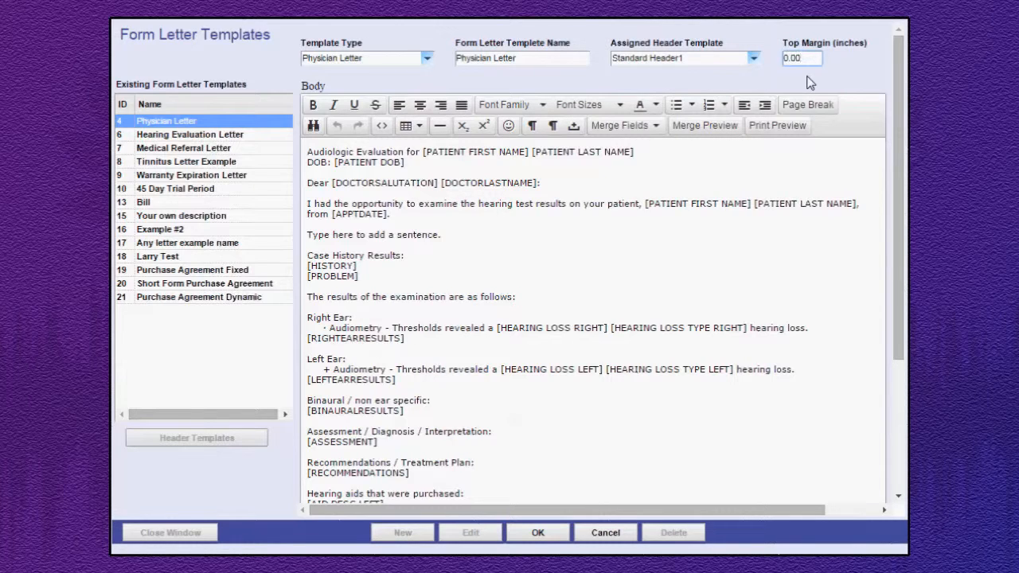
click(628, 282)
Look through the available font families, font sizes, text colors, and bulleted and numbered list styles for the letter body
click(542, 107)
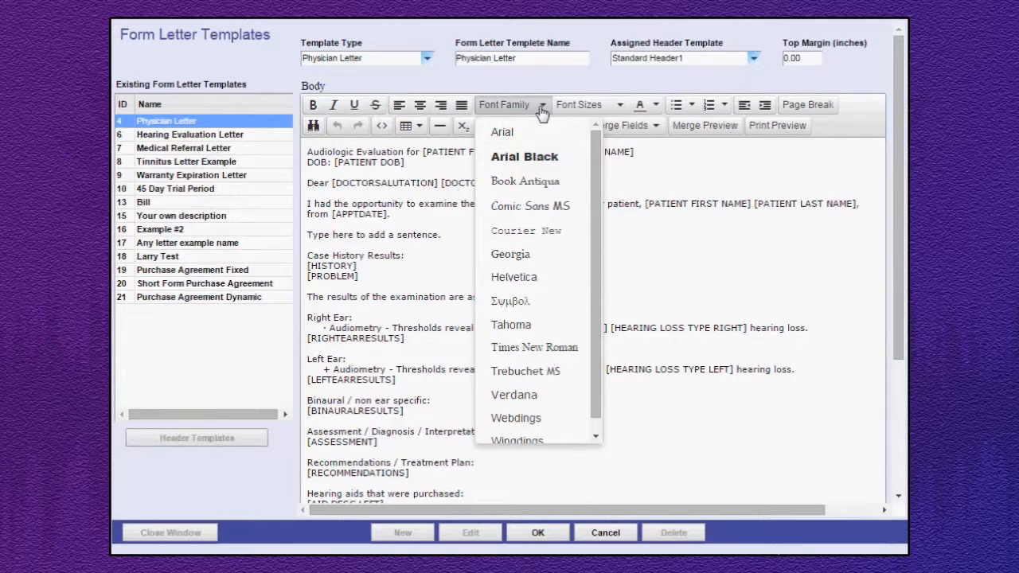
click(543, 110)
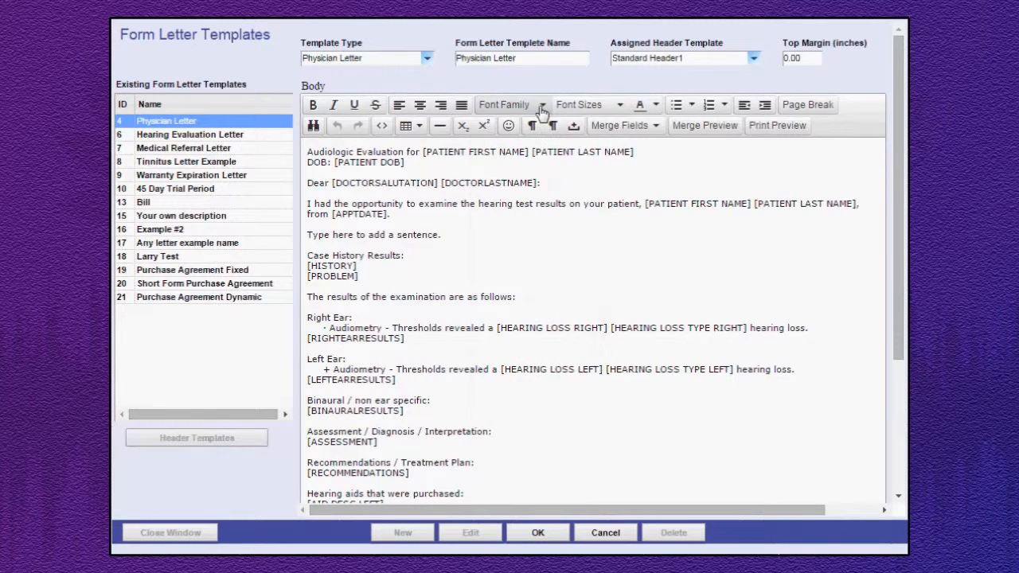
click(617, 107)
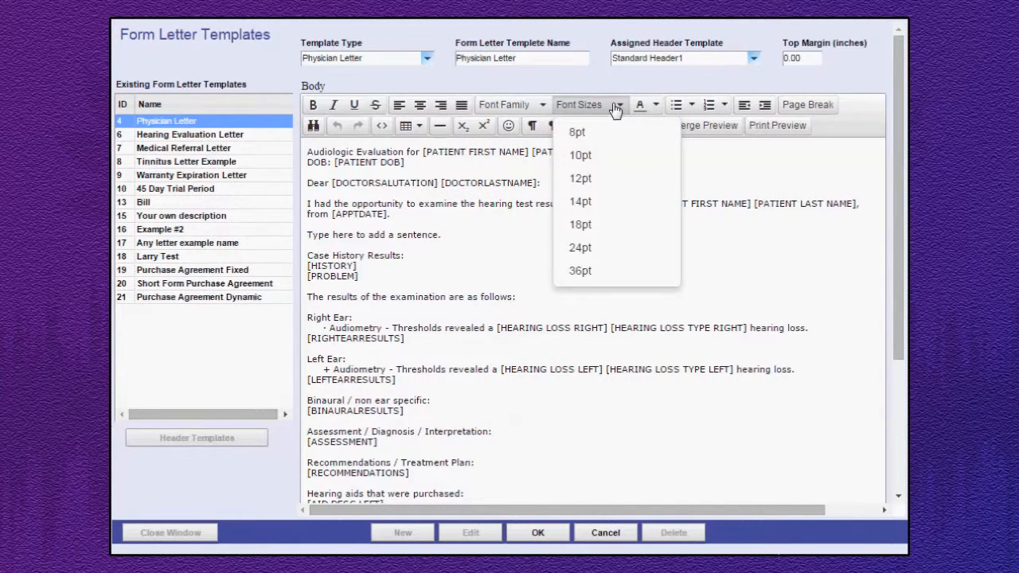
click(617, 107)
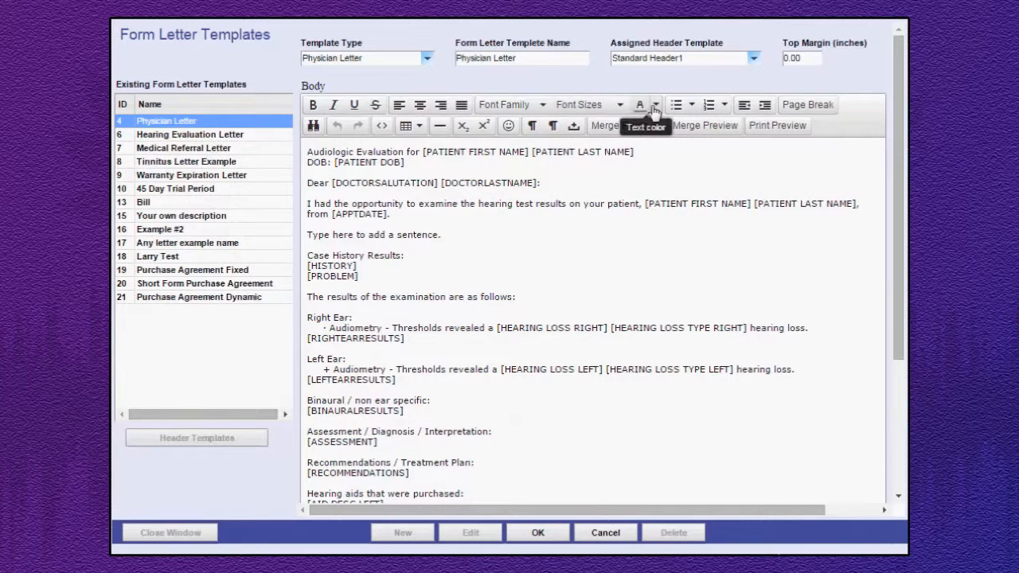
click(654, 105)
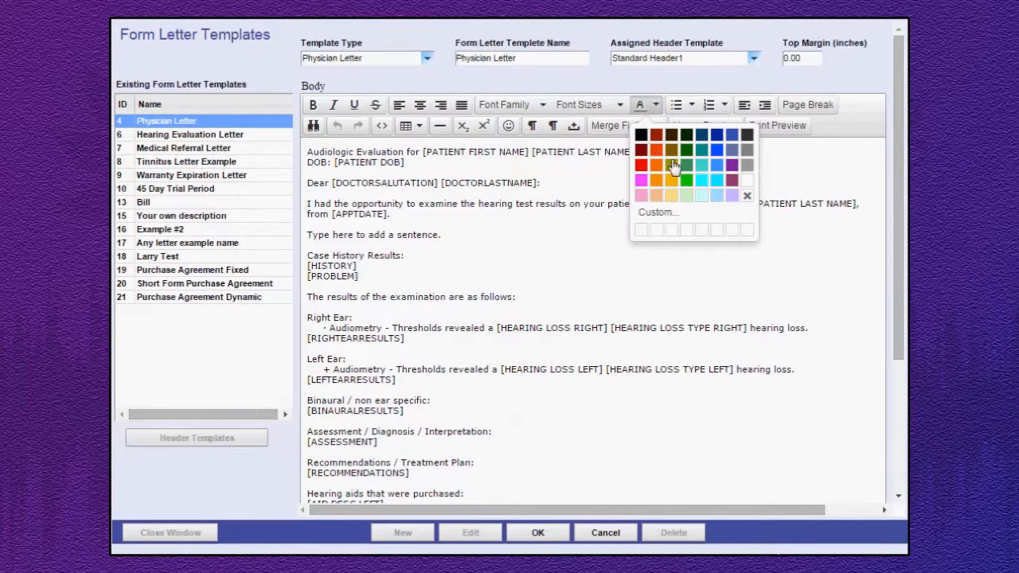
click(655, 105)
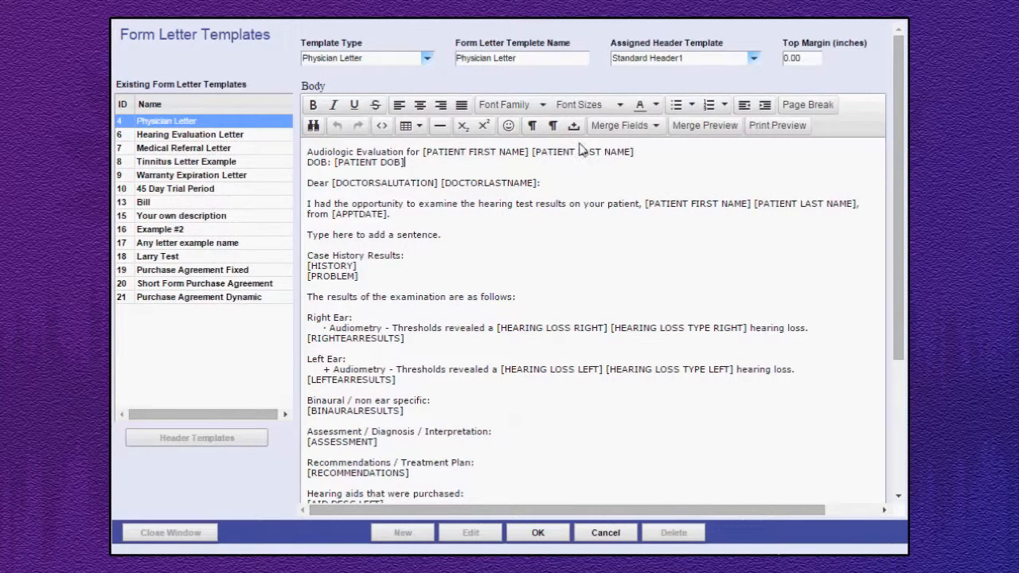
click(692, 107)
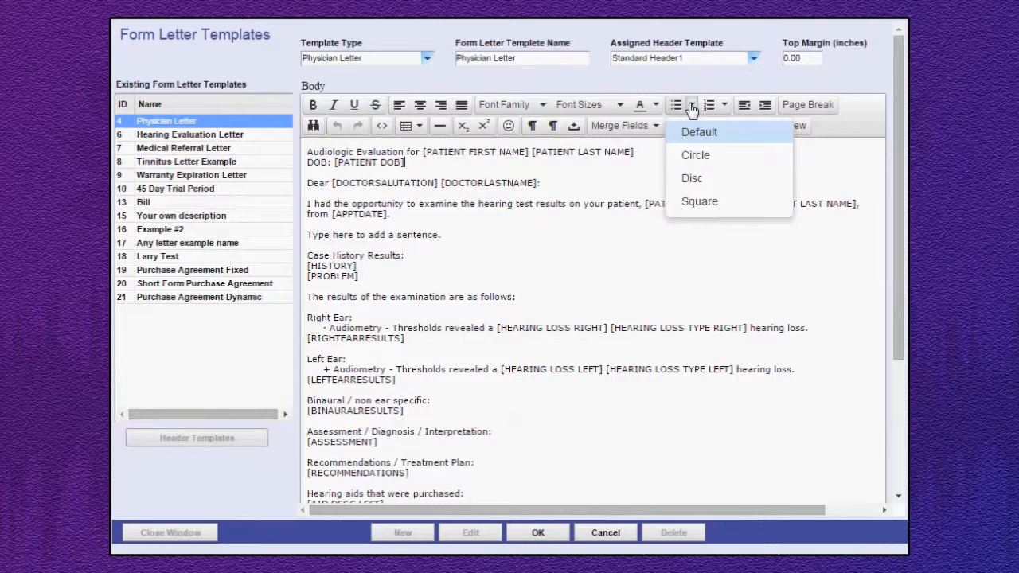
click(692, 107)
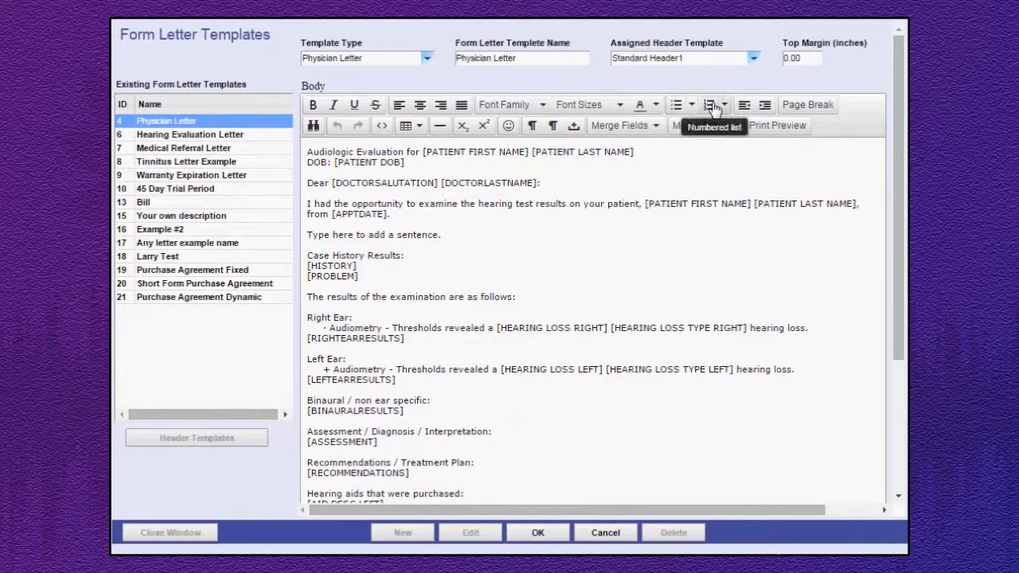
click(725, 106)
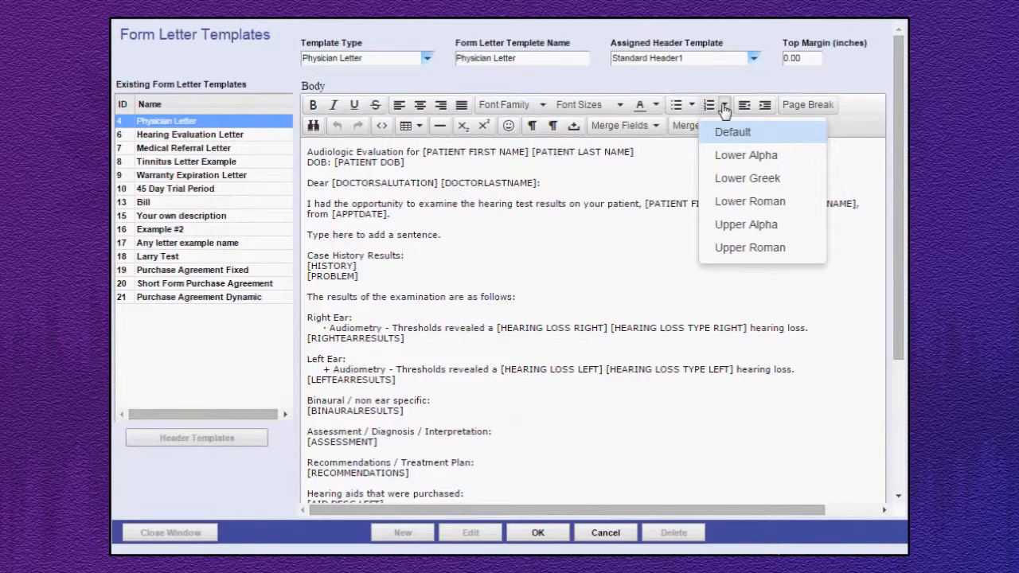
click(725, 108)
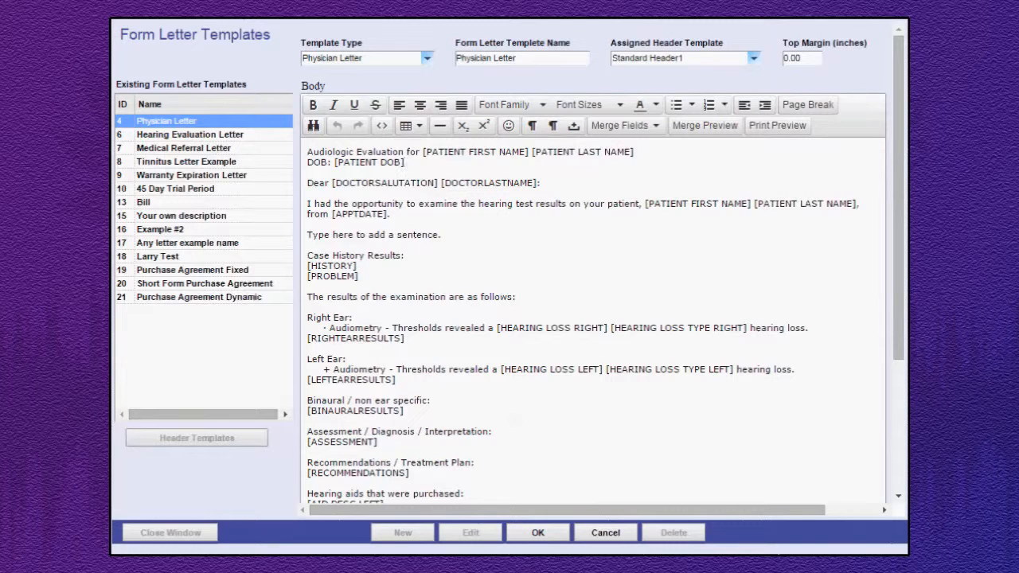
Check the find and replace options available for the letter body, leaving the text as it is
click(322, 152)
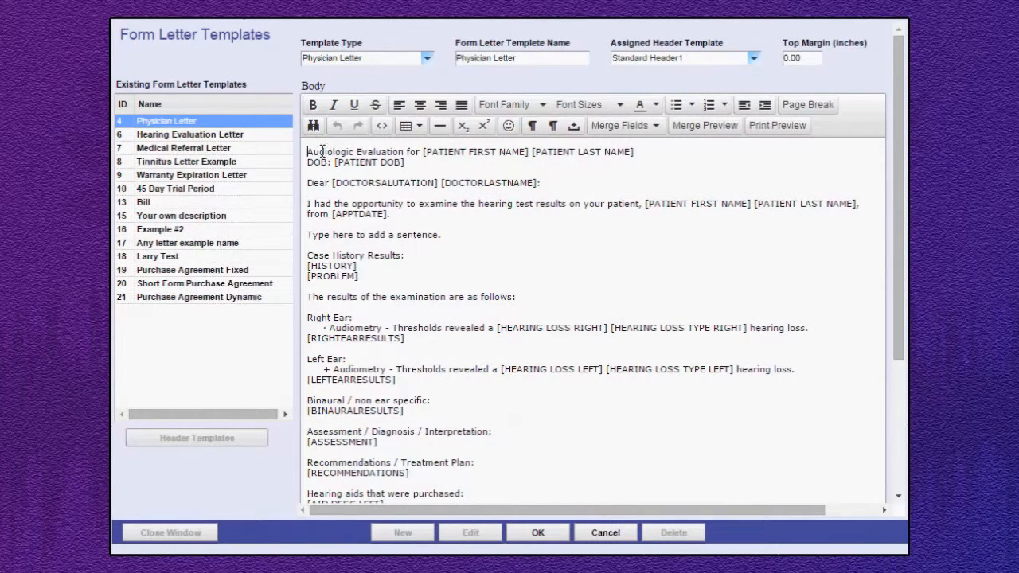
click(313, 127)
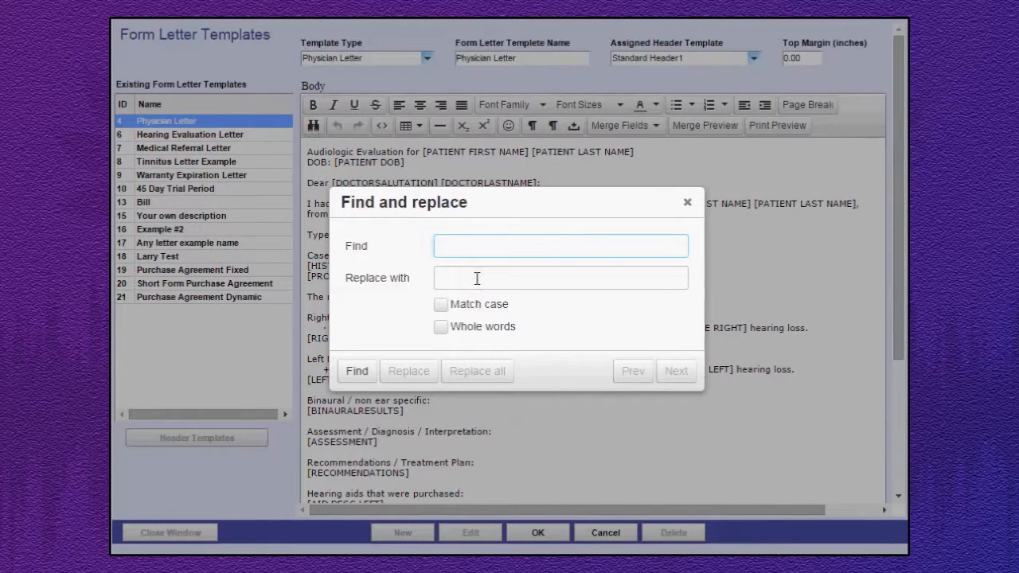
click(687, 203)
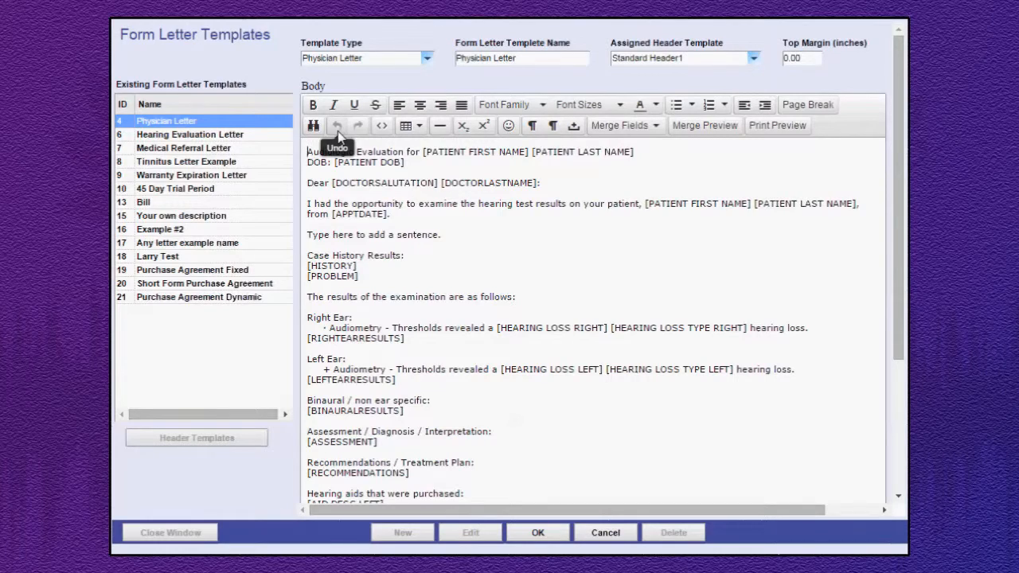
Review the letter's HTML source code and save the Physician Letter template with a 0.25-inch top margin
click(383, 129)
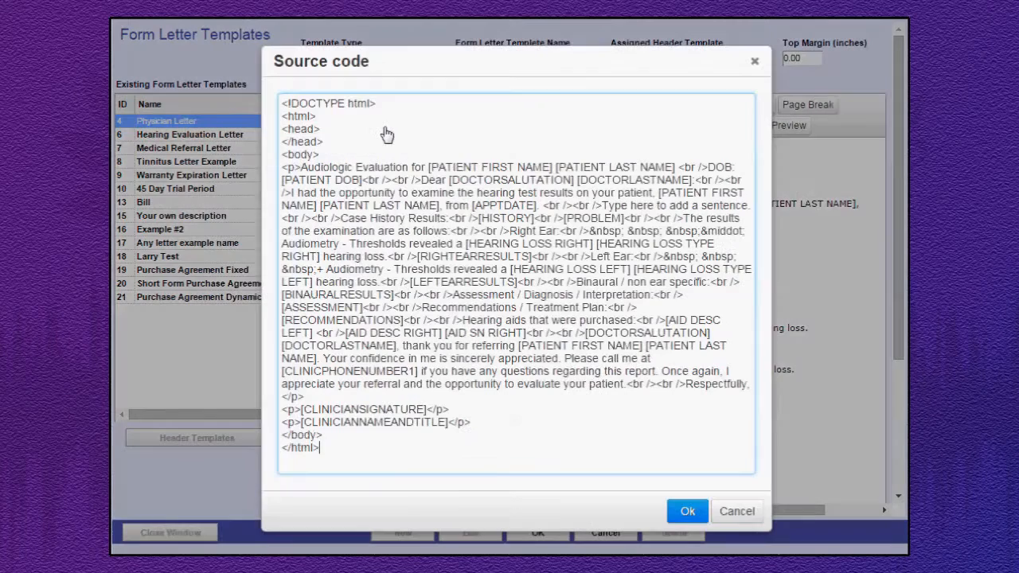
click(688, 513)
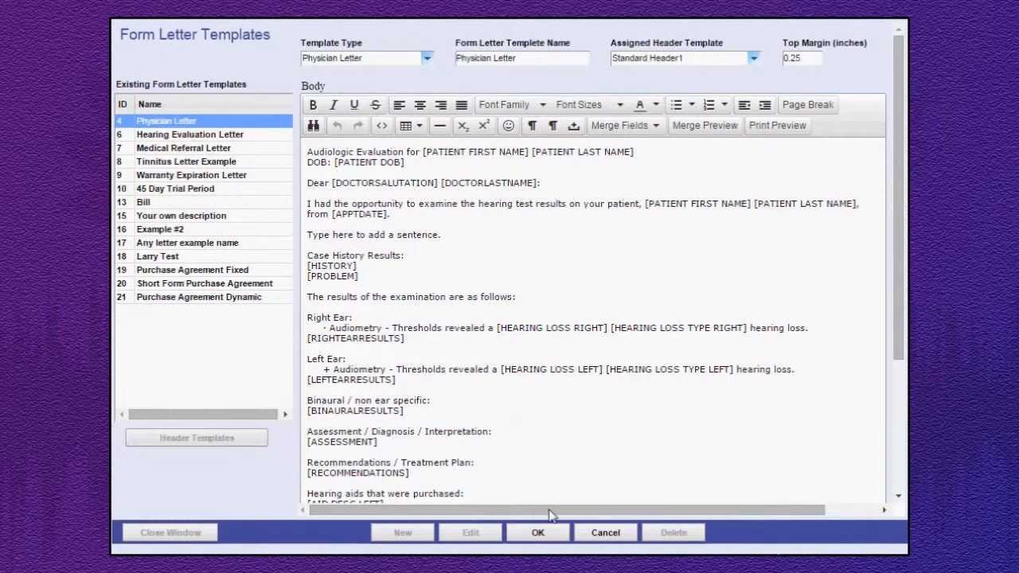
click(538, 533)
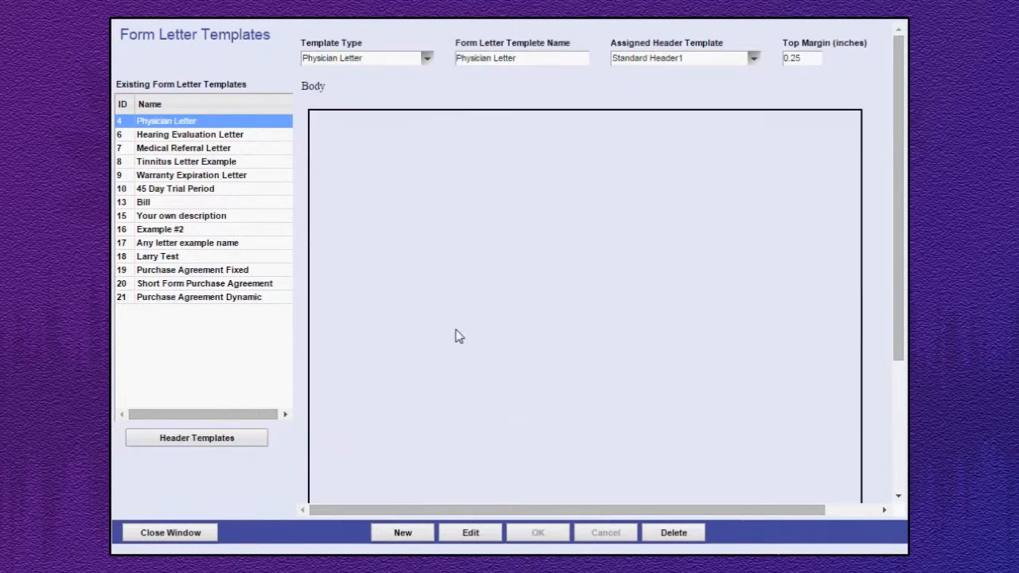
Insert a table with three columns and one row into the empty body of a new template
click(420, 127)
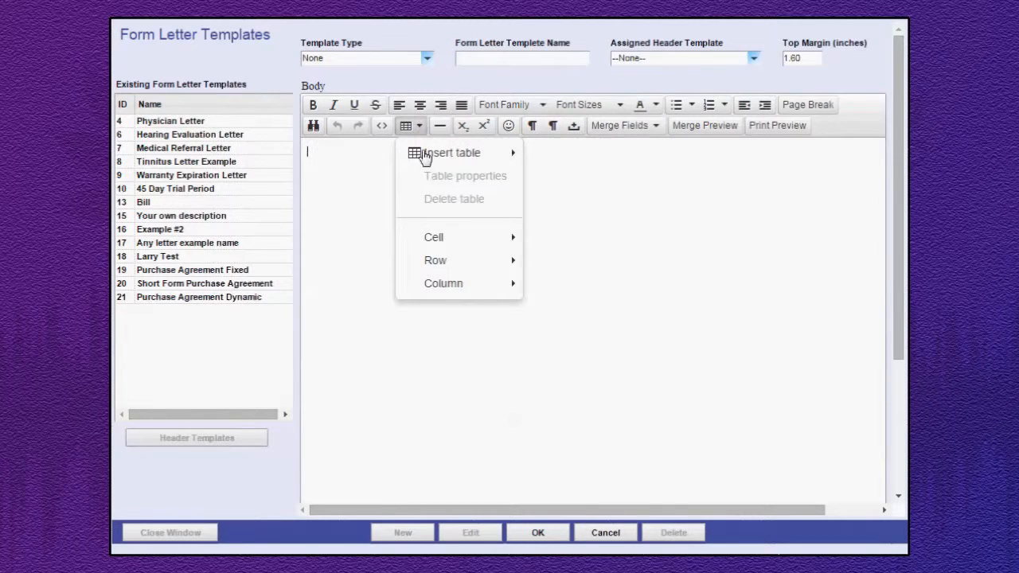
mouse_move(450, 241)
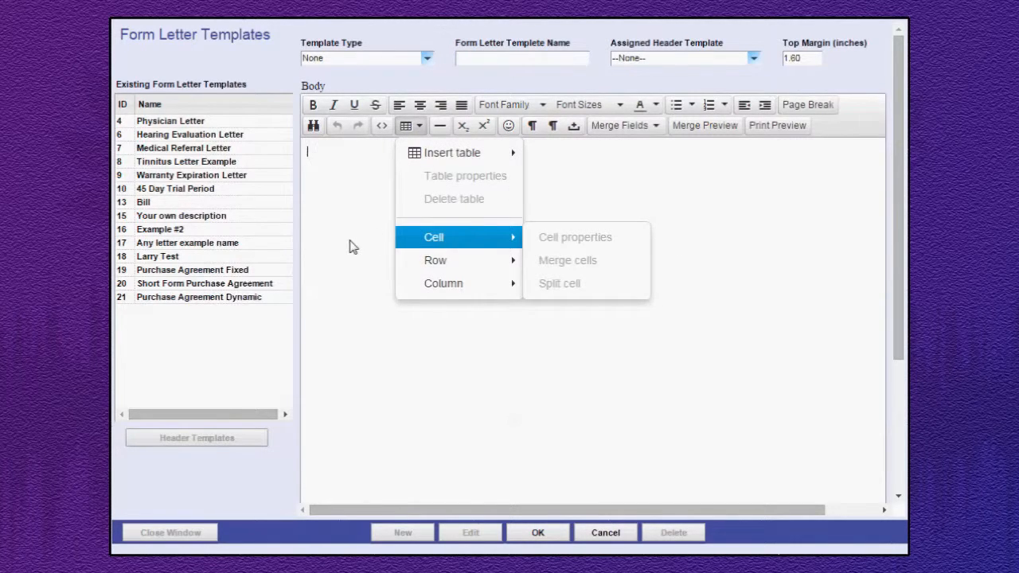
mouse_move(440, 157)
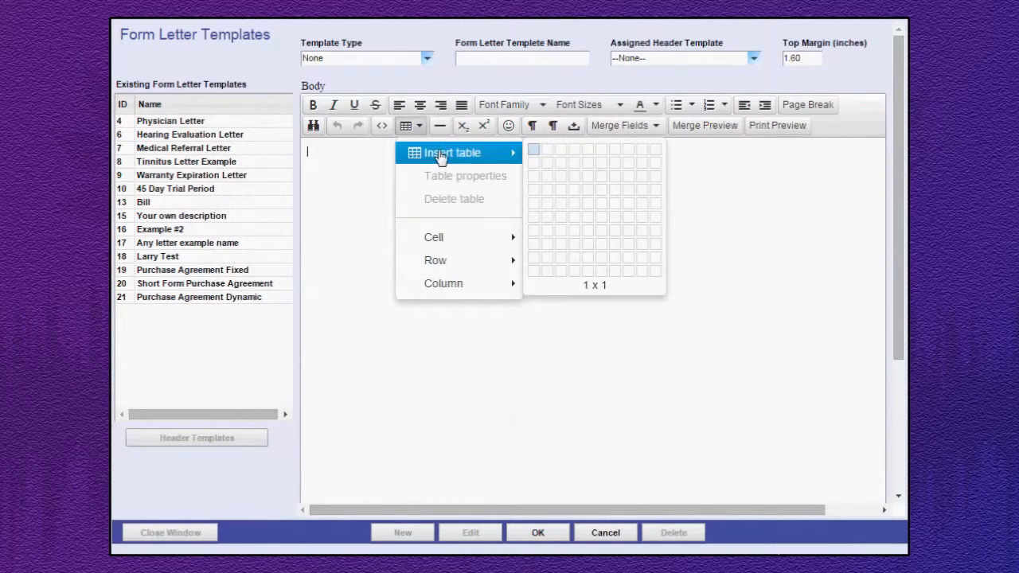
click(565, 160)
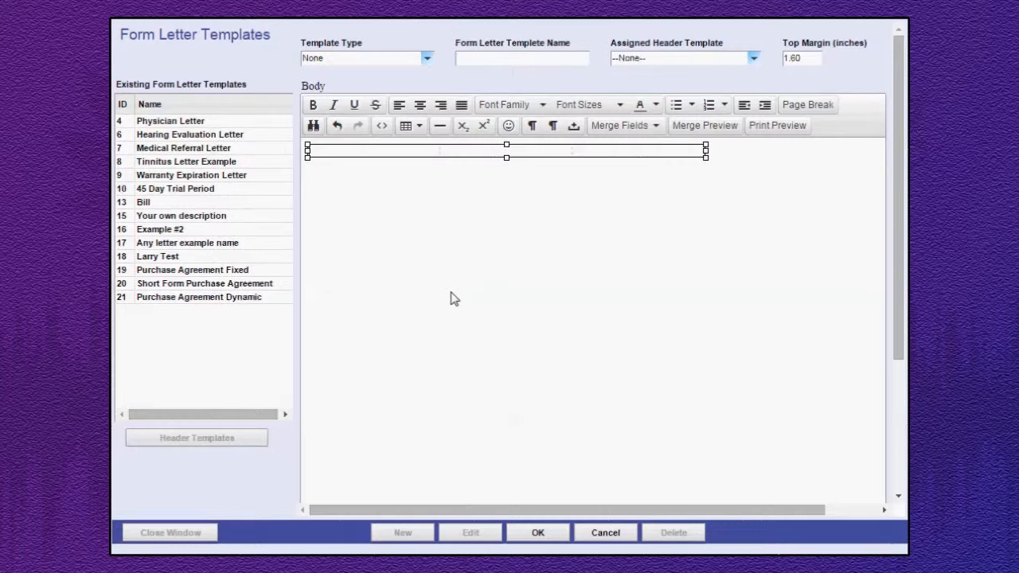
Fill the table with the copied waveform image in the first and third cells and "Text Goes Here" in the middle cell
key(ctrl+v)
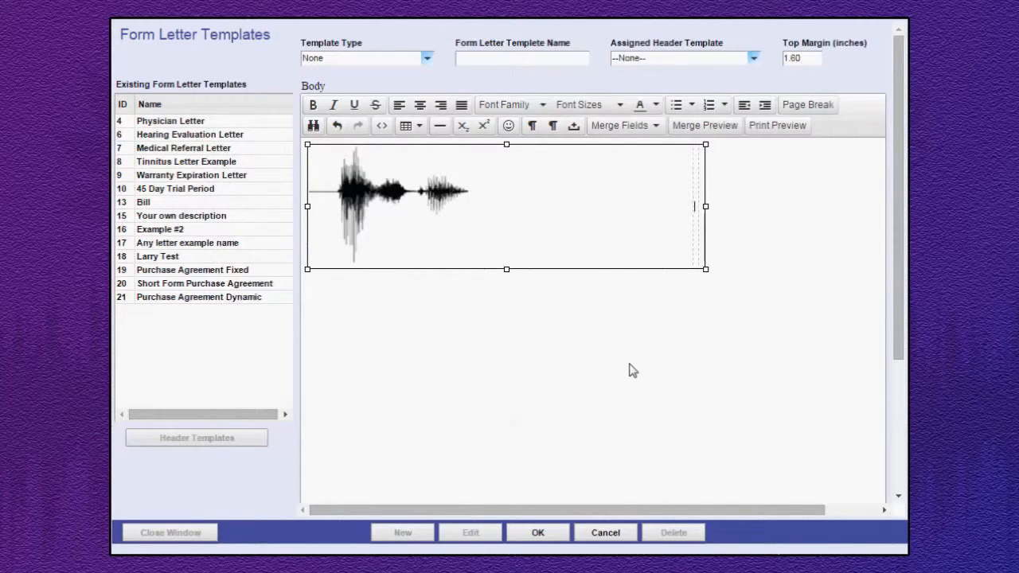
text(Text Goes Here)
click(704, 230)
key(ctrl+v)
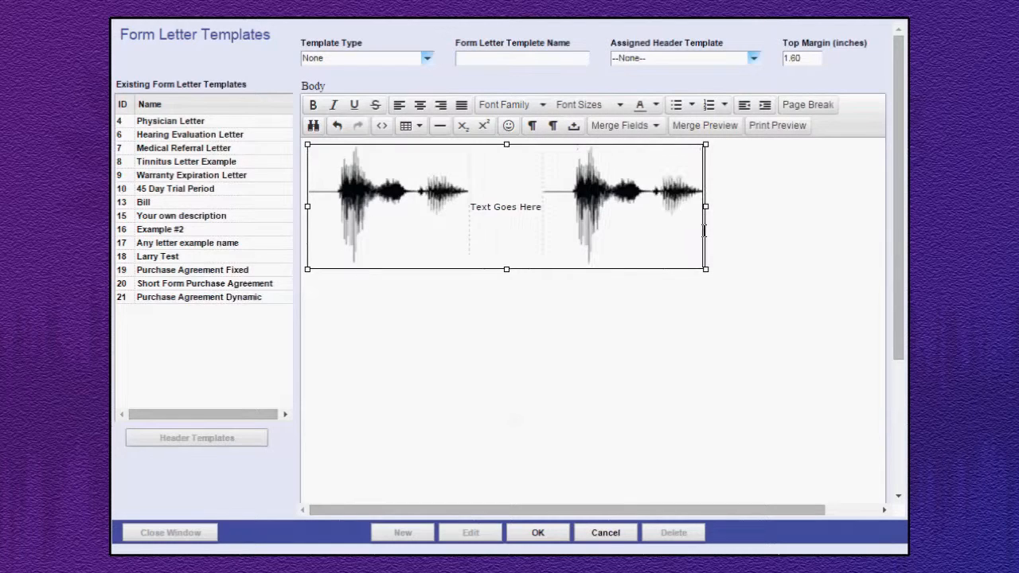
Widen the table so it spans nearly the full width of the letter body
click(742, 250)
key(ctrl+z)
drag(706, 206, 857, 207)
Left-align the waveform image in the first cell and center "Text Goes Here" in the middle cell
click(455, 199)
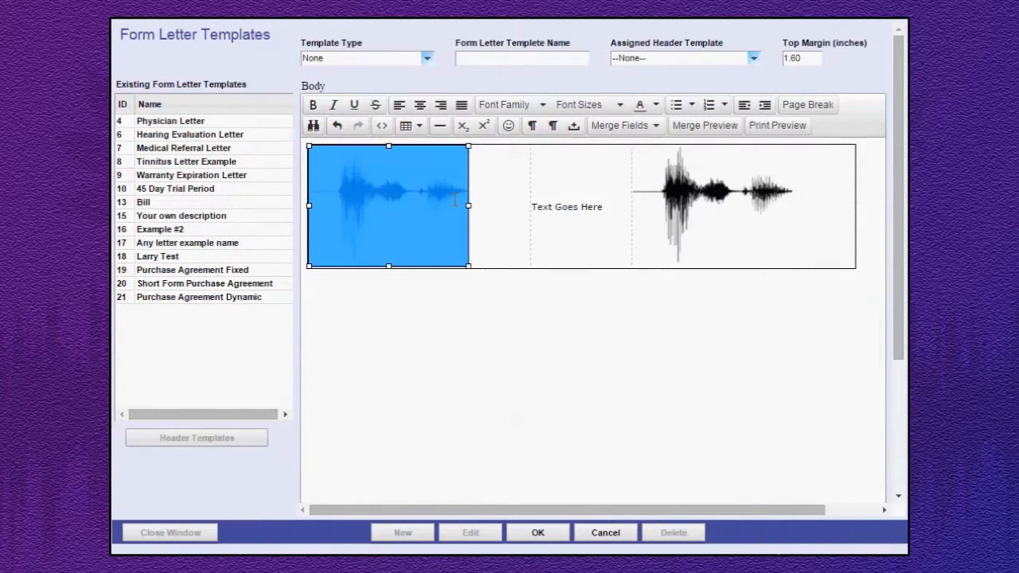
click(399, 105)
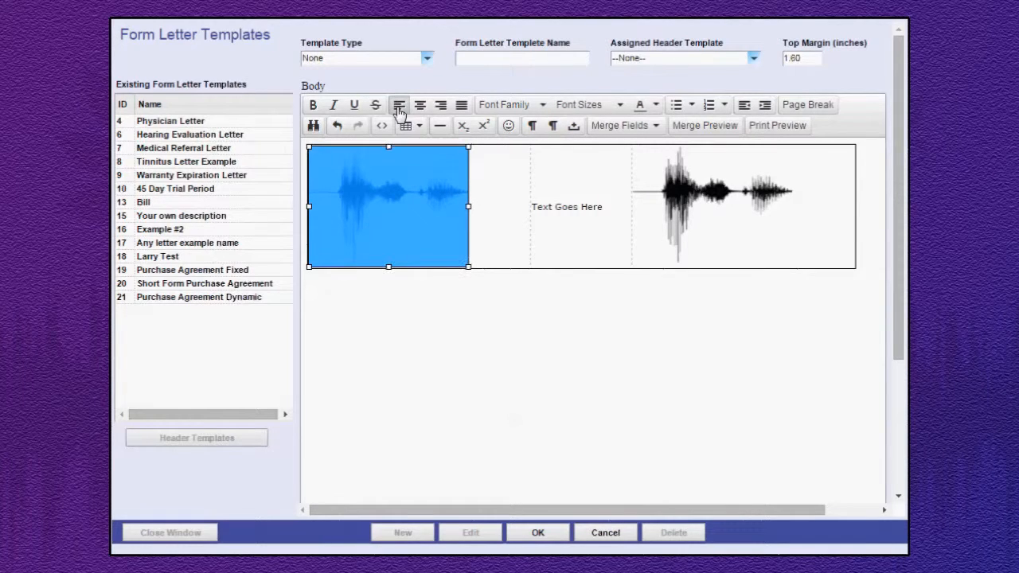
drag(605, 207, 531, 207)
click(420, 106)
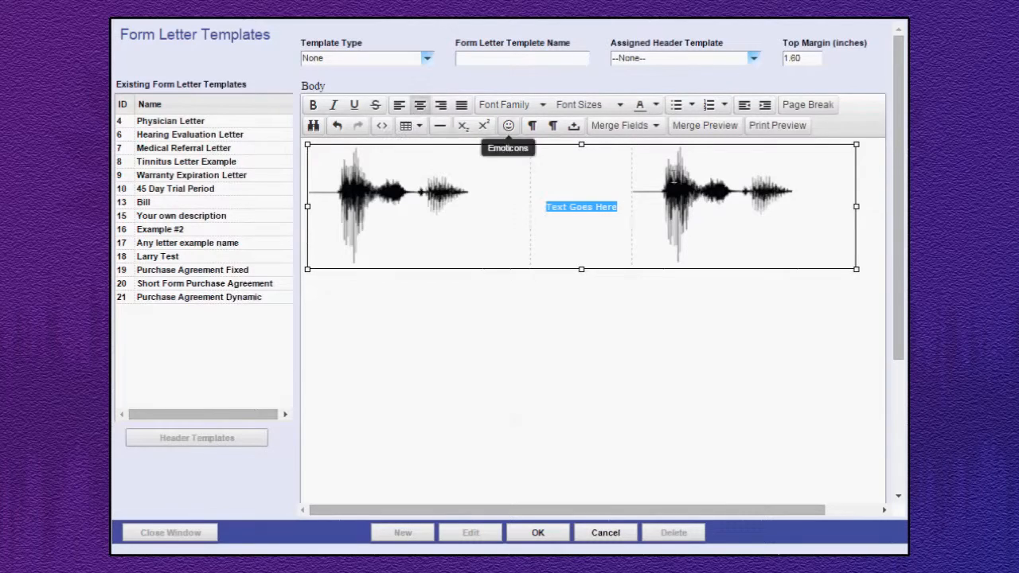
Right-align the waveform image in the table's third cell
click(733, 200)
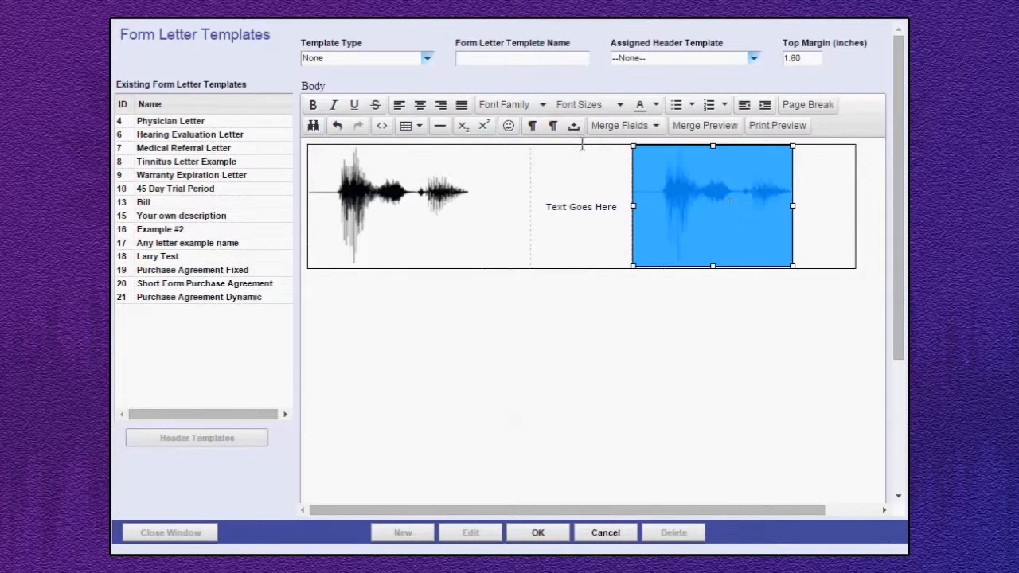
click(441, 105)
click(616, 333)
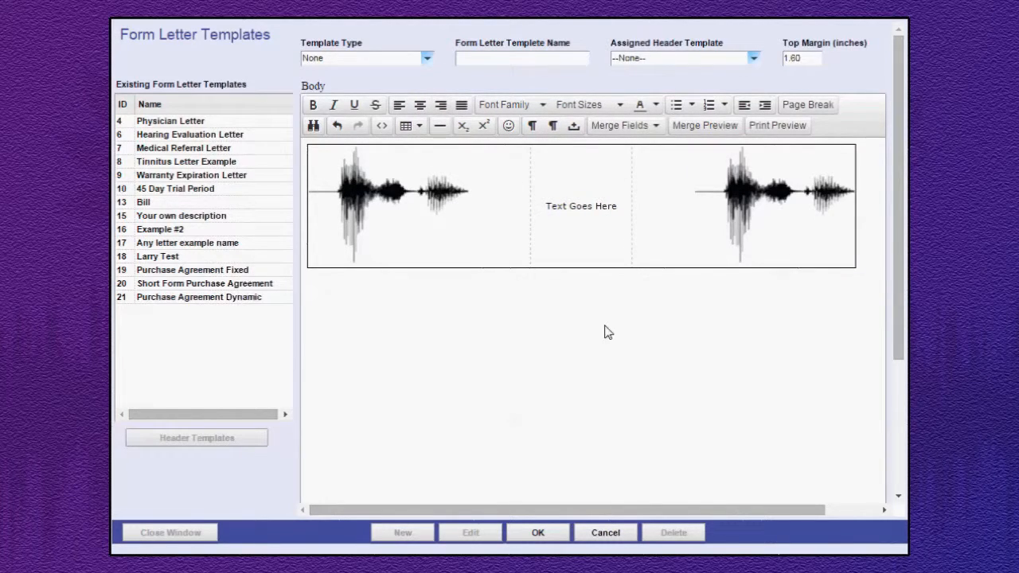
Set the width of the table's first cell to 20 in its cell properties
click(421, 188)
right_click(423, 188)
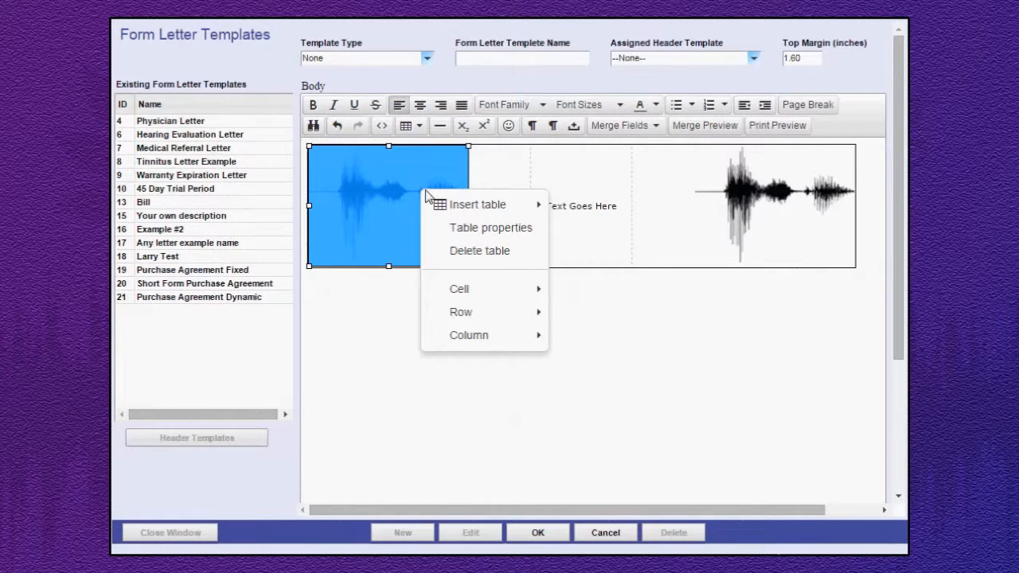
mouse_move(462, 293)
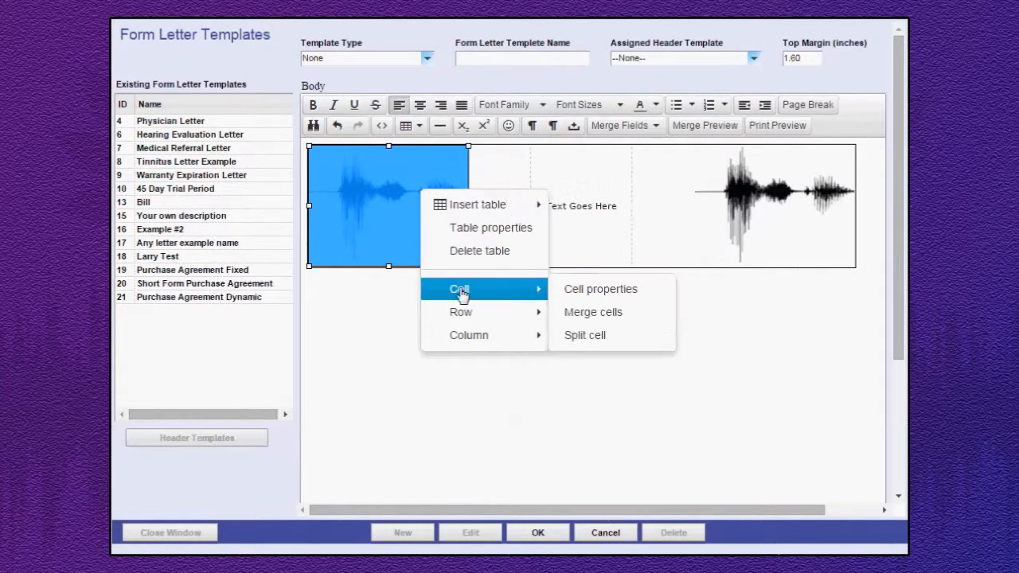
click(613, 298)
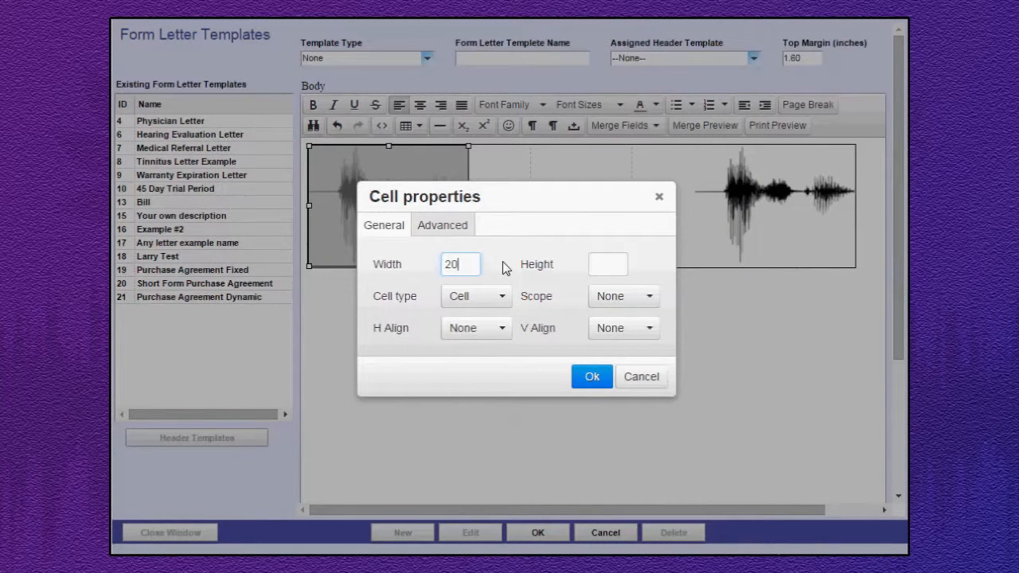
click(592, 377)
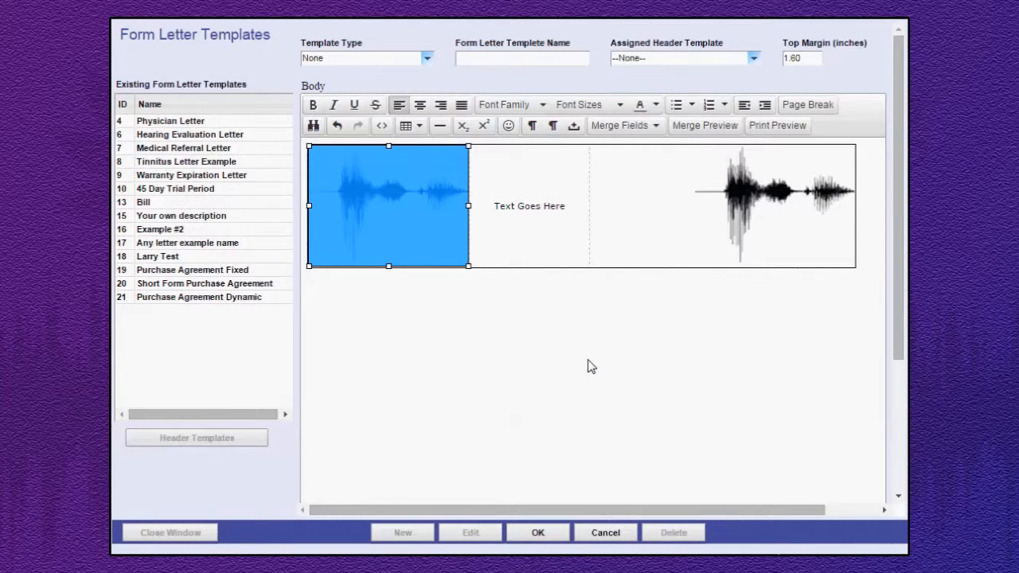
click(591, 366)
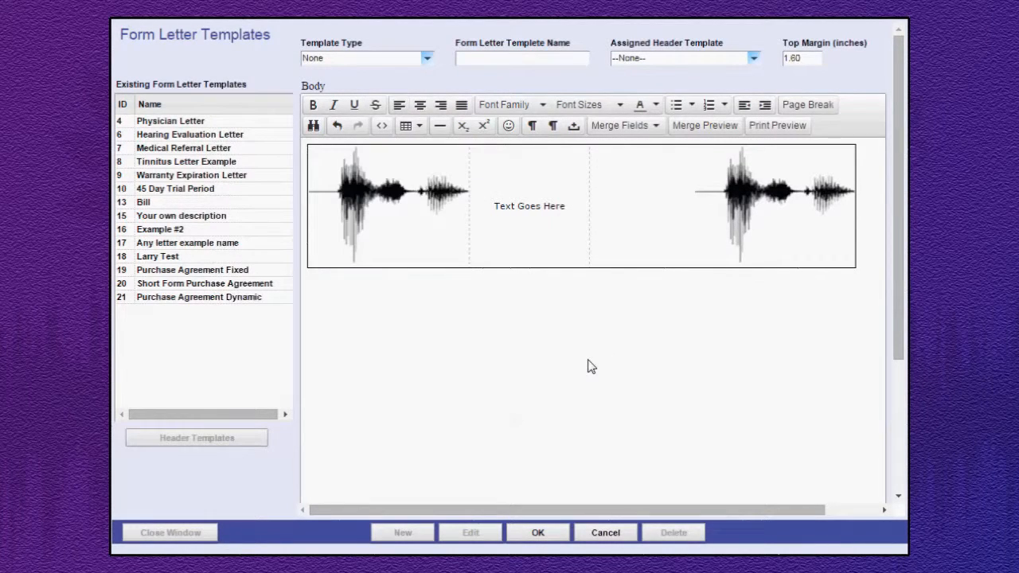
Remove the solid black border from the table through the style in its advanced table properties
right_click(504, 253)
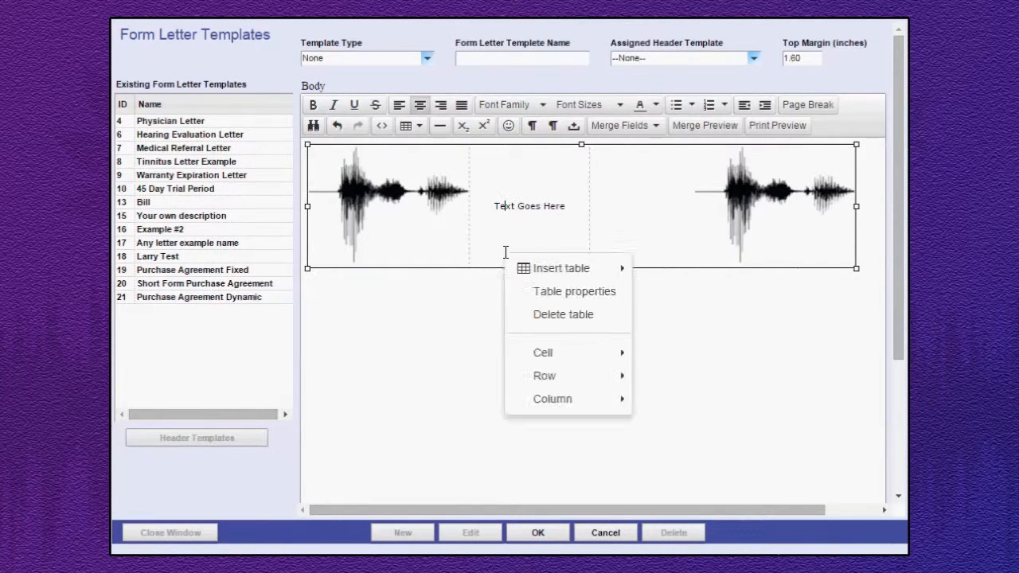
click(555, 297)
click(456, 215)
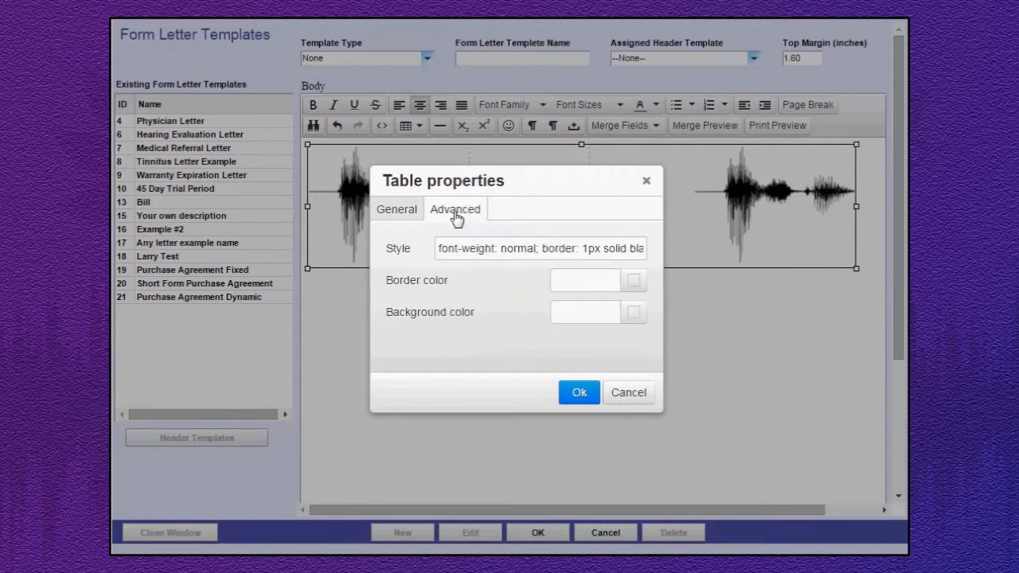
drag(582, 248, 588, 249)
click(578, 393)
click(596, 365)
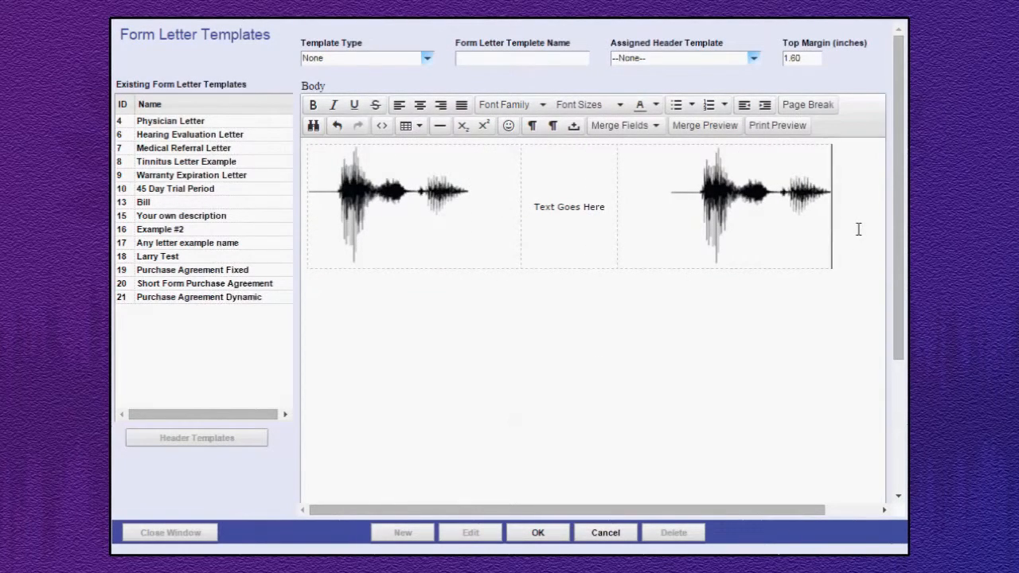
Insert a horizontal line below the table, leaving a blank line between, and view the available emoticons
key(Return)
key(Return)
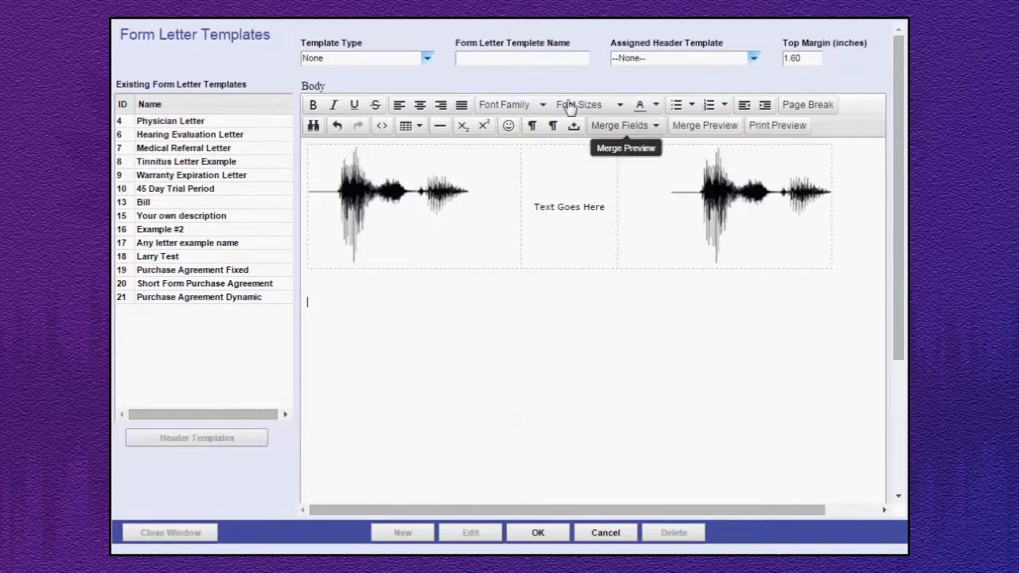
click(438, 127)
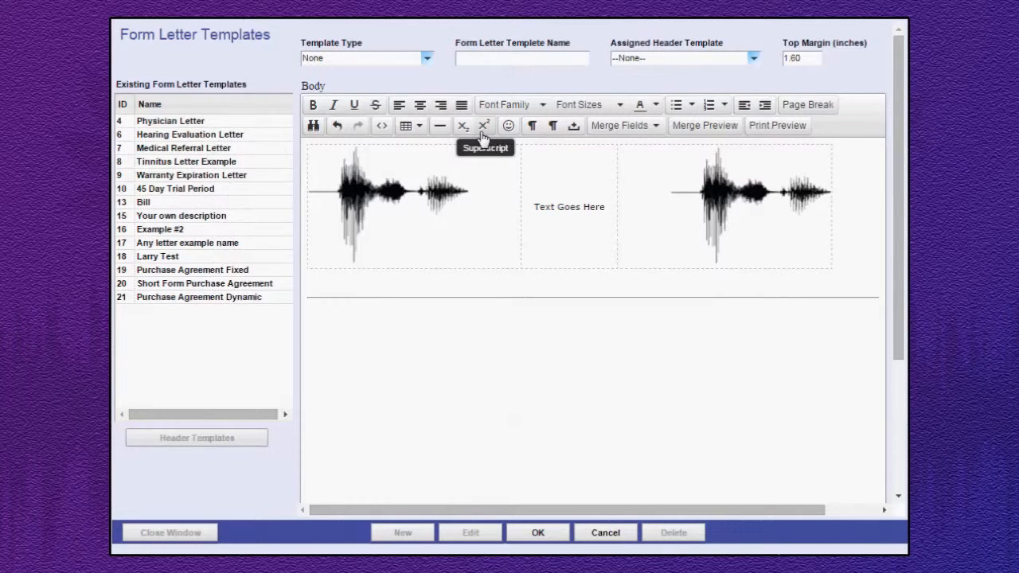
click(508, 127)
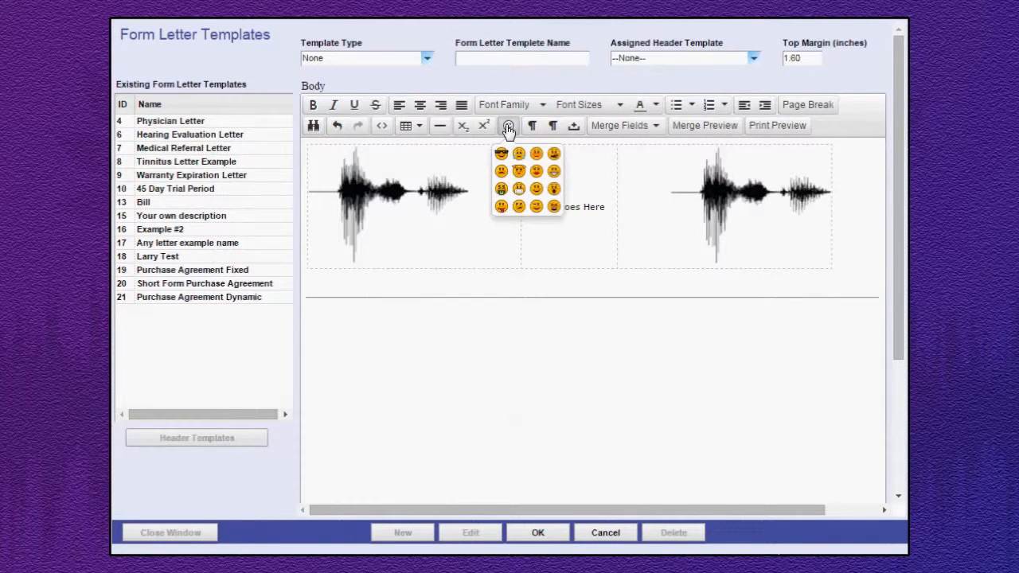
click(509, 128)
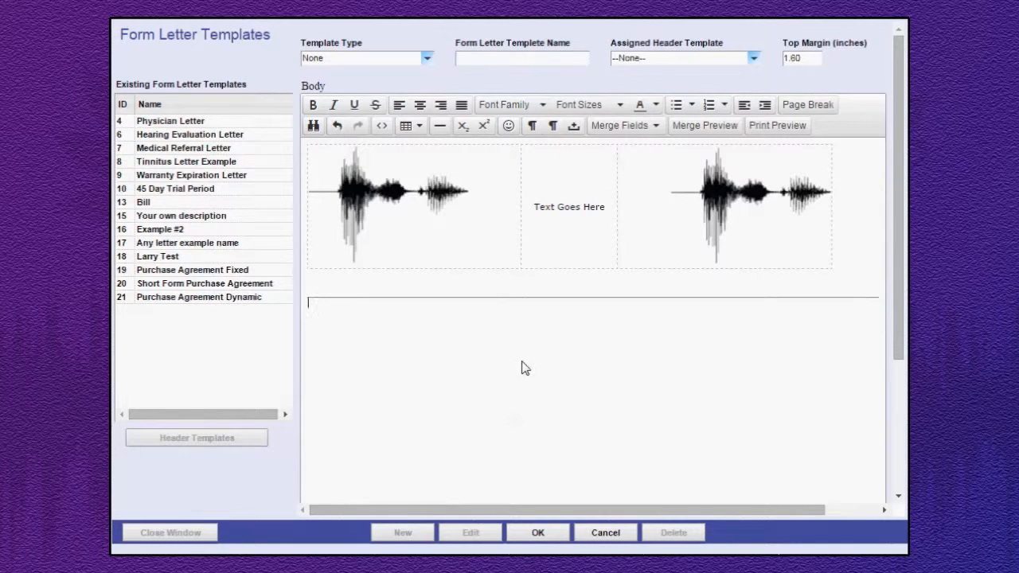
Discard the new template and open the existing Physician Letter template for editing
click(602, 527)
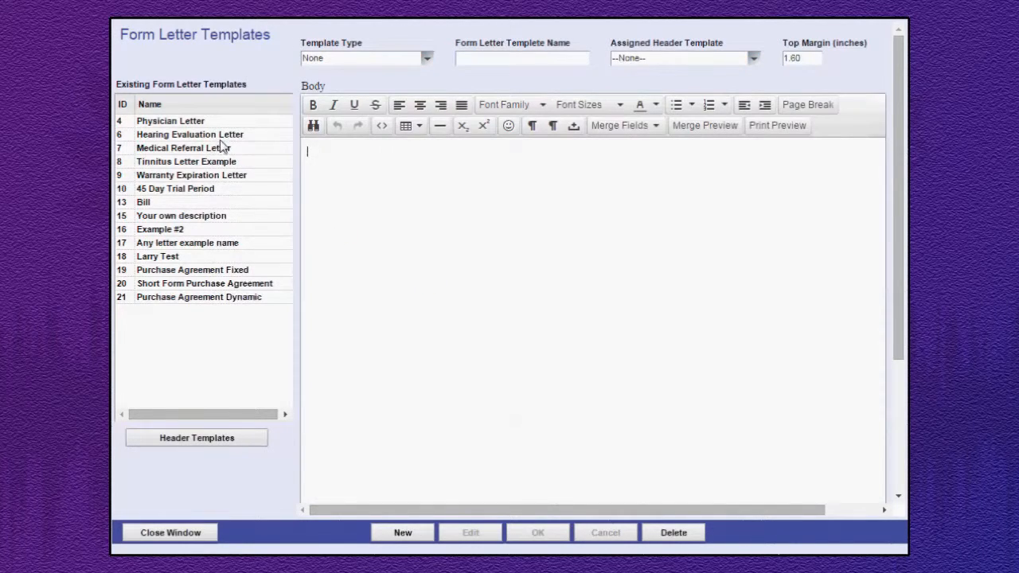
click(212, 120)
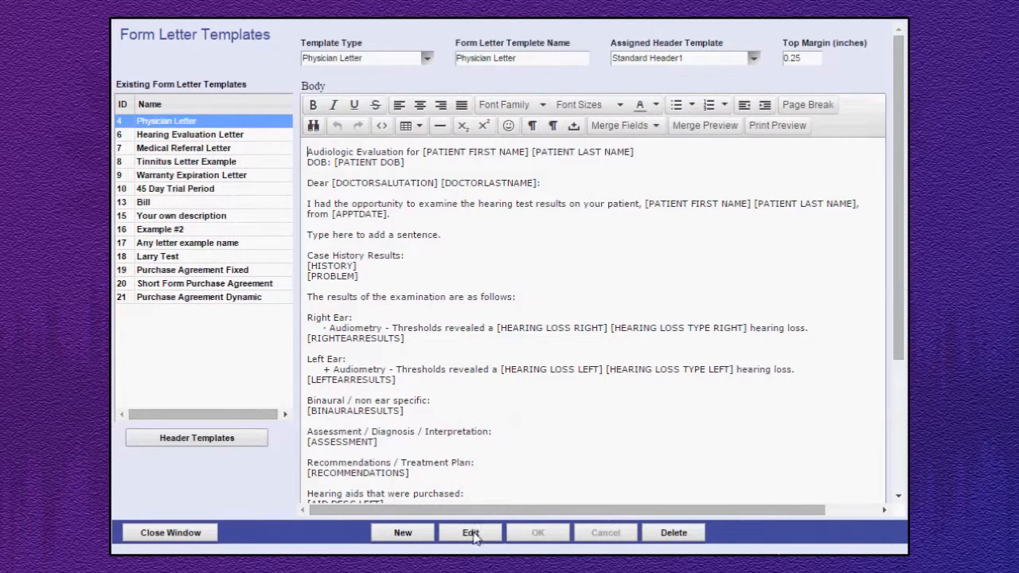
click(471, 532)
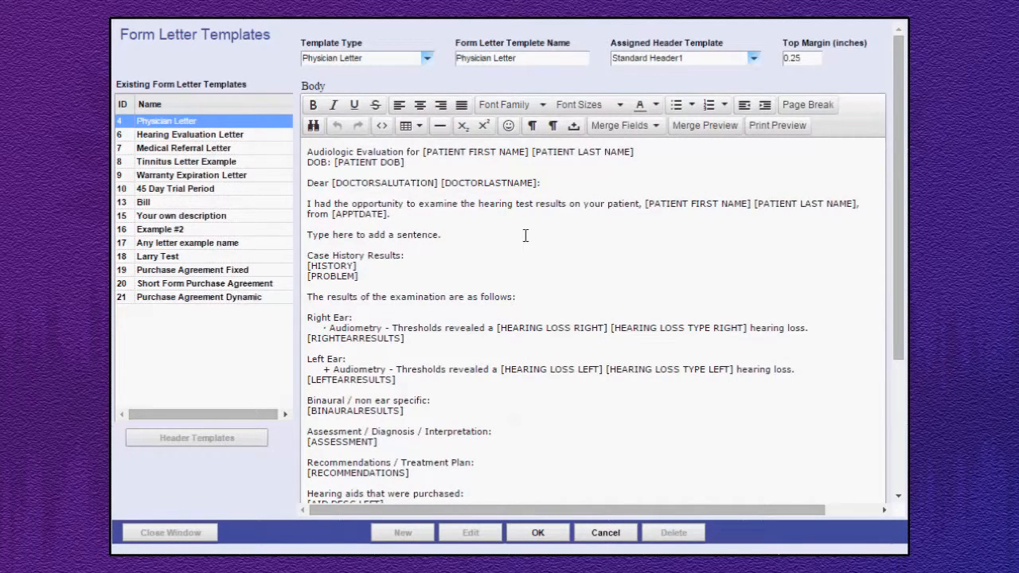
Show the block outlines in the Physician Letter, review the blocks down to the clinician name and title, and hide the outlines again
click(552, 127)
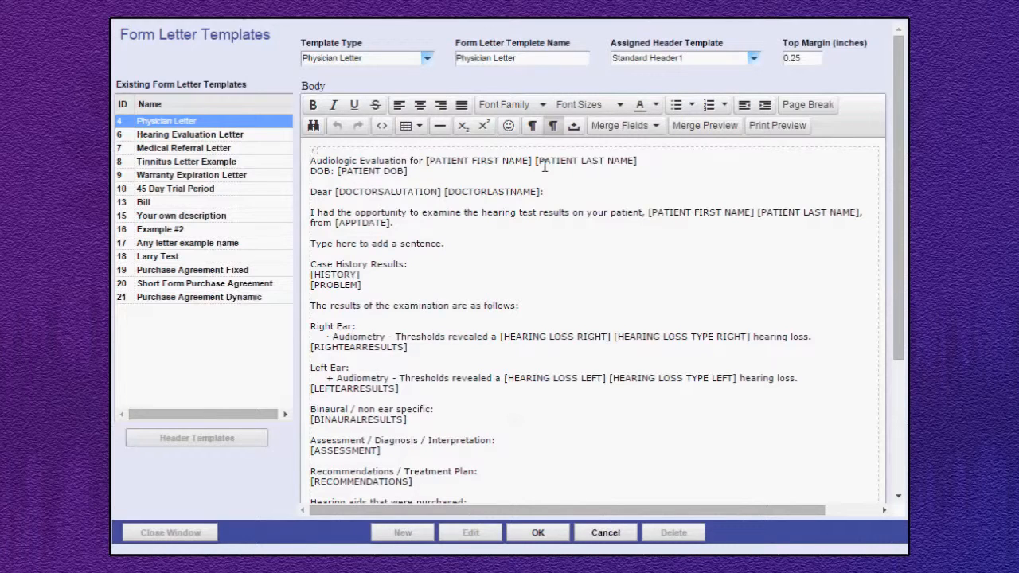
scroll(545, 166, down, 5)
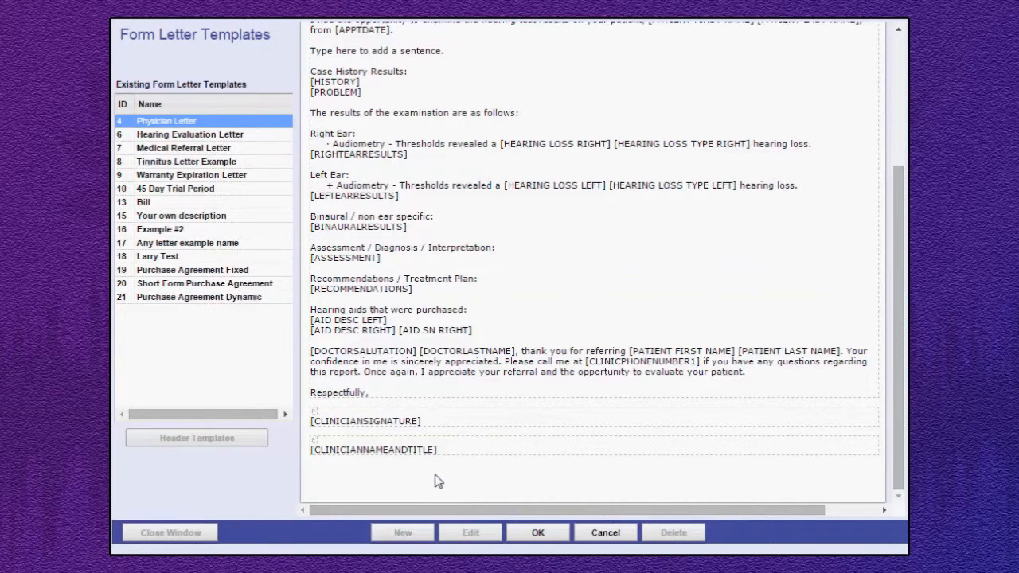
scroll(437, 479, up, 5)
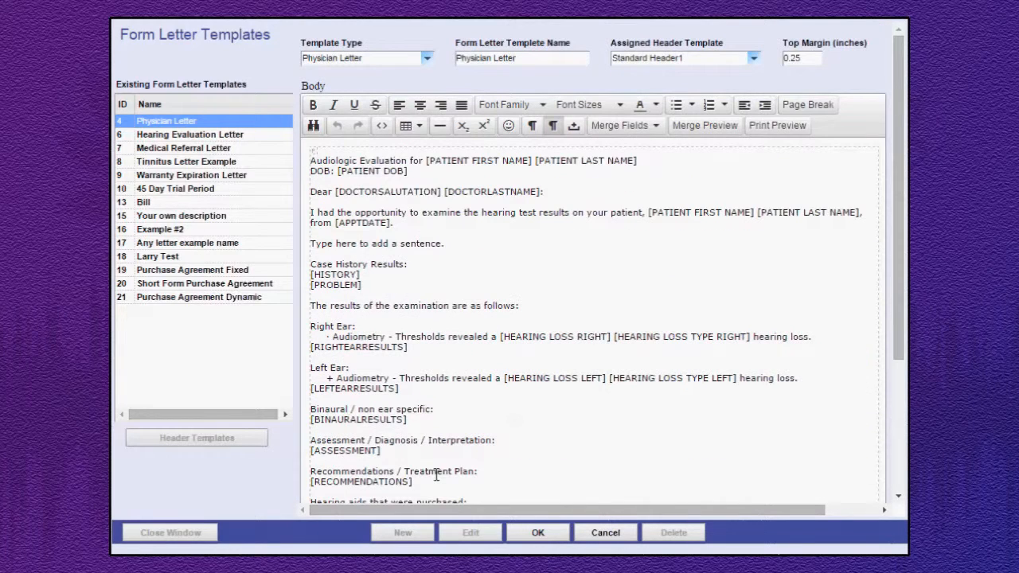
click(555, 128)
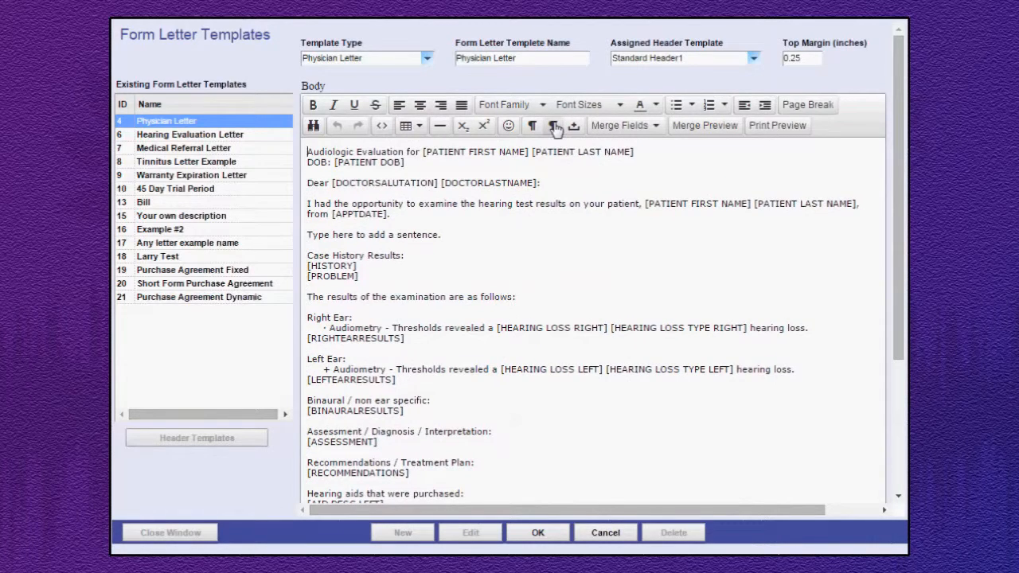
Place the cursor after "Type here to add a sentence." and browse the merge fields available for the Physician Letter type
click(698, 238)
click(656, 126)
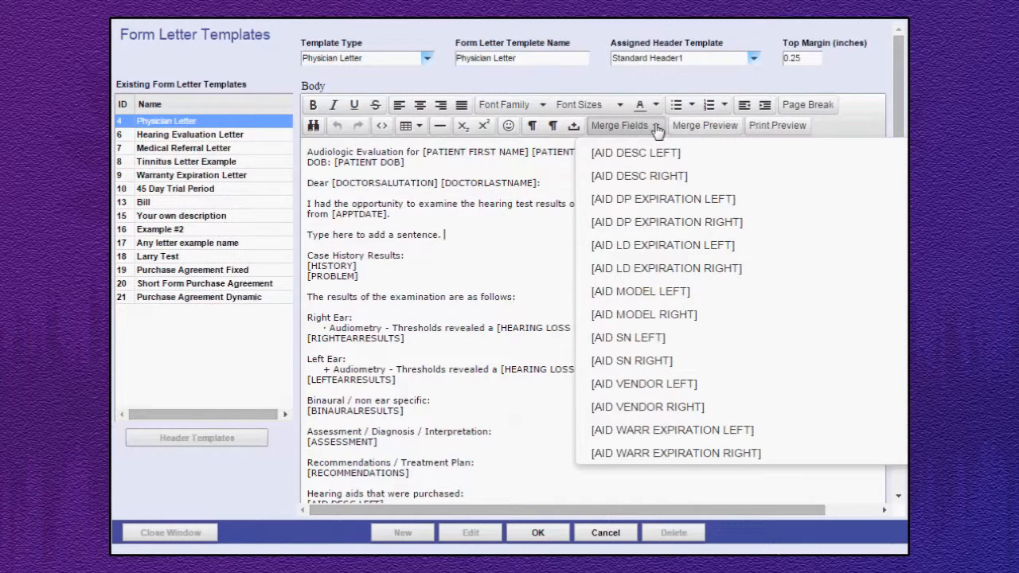
scroll(690, 267, down, 10)
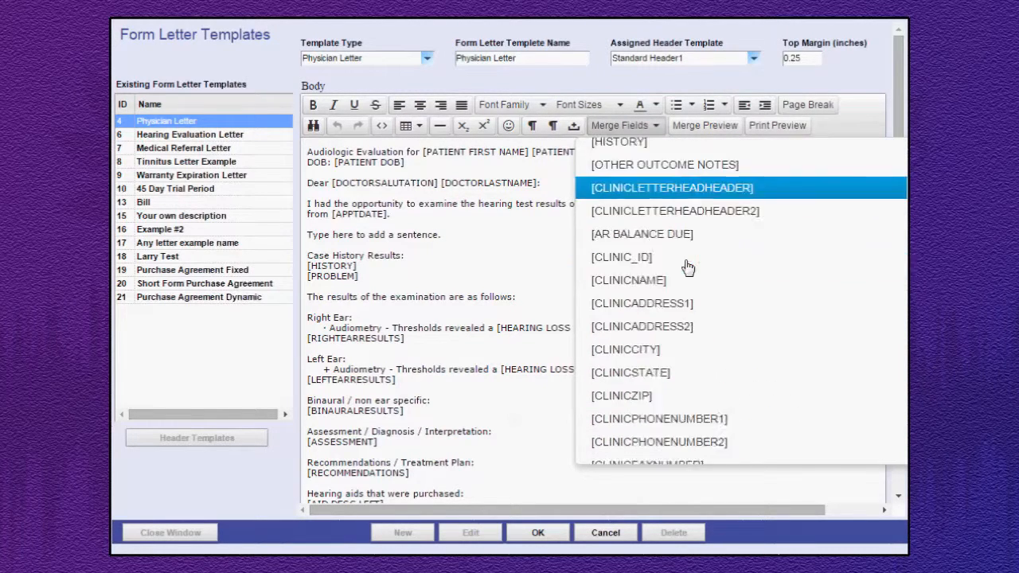
scroll(689, 267, down, 15)
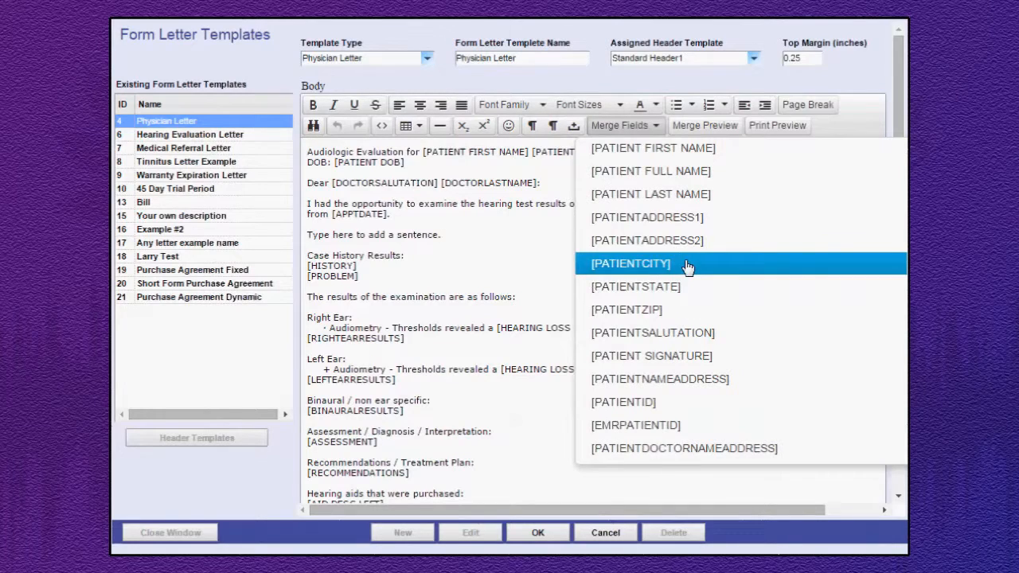
click(526, 241)
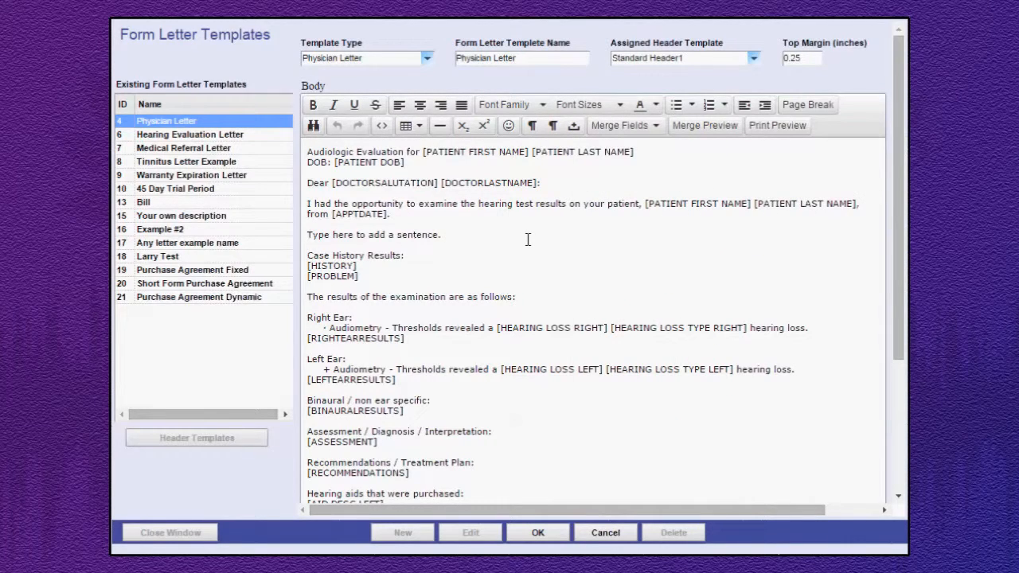
Switch the template type to Purchase Agreement and browse the PA merge fields offered for it
click(428, 59)
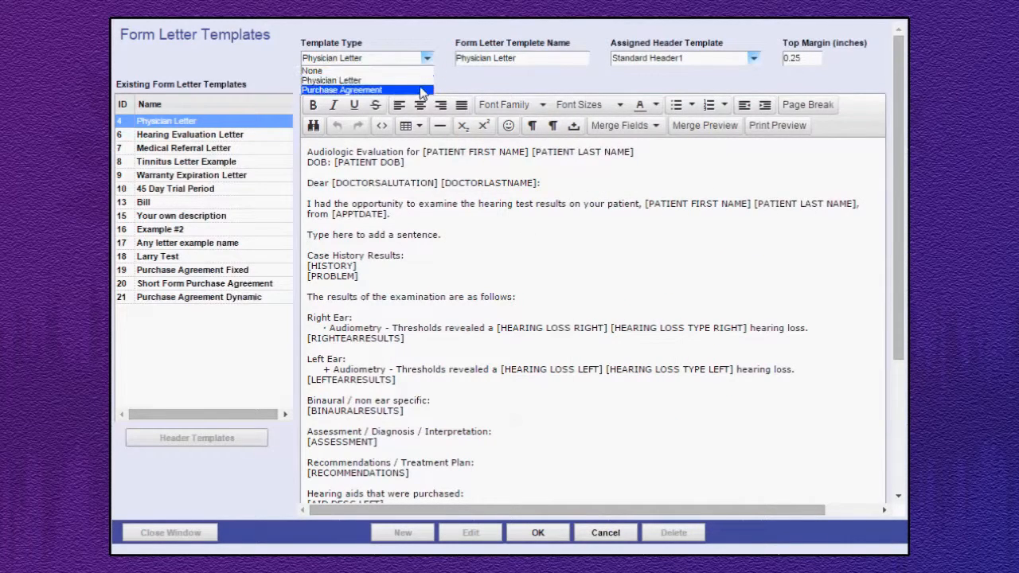
click(423, 90)
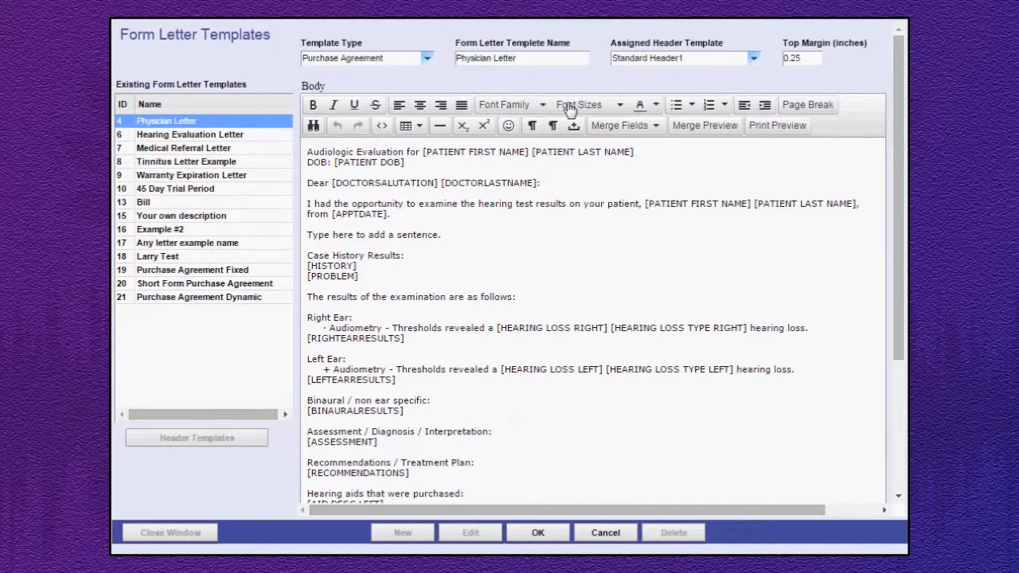
click(656, 127)
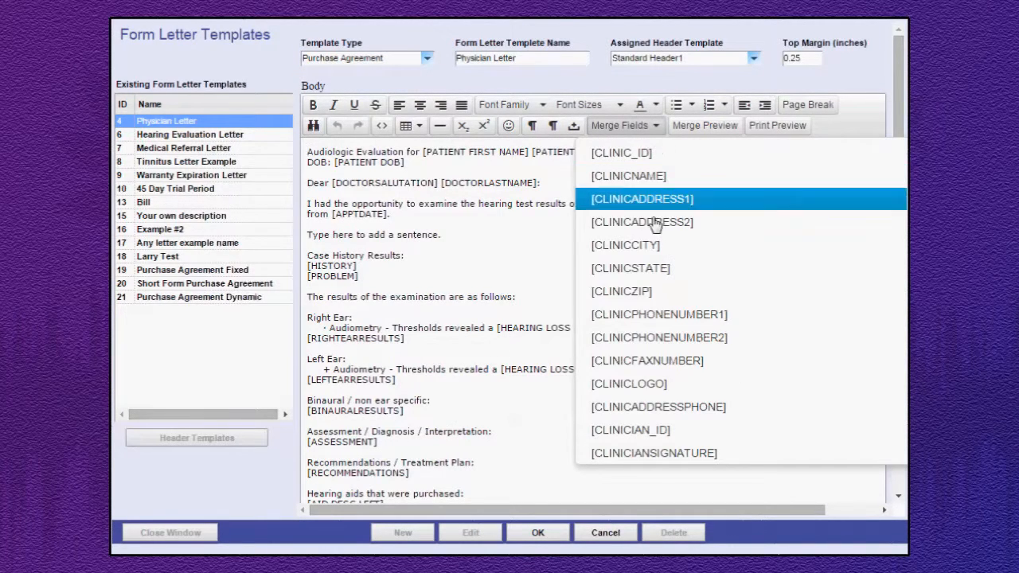
scroll(667, 293, down, 15)
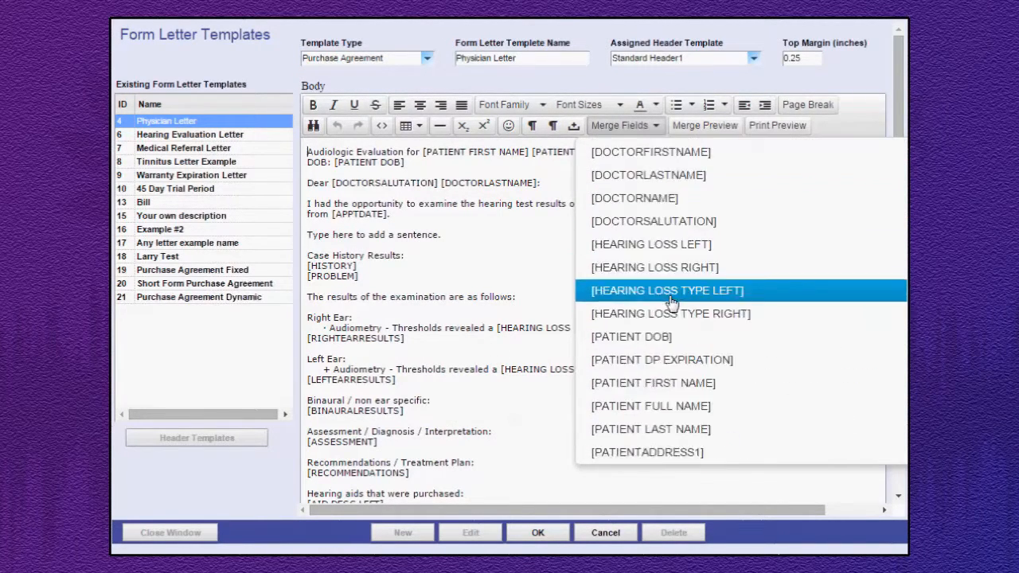
scroll(671, 301, down, 15)
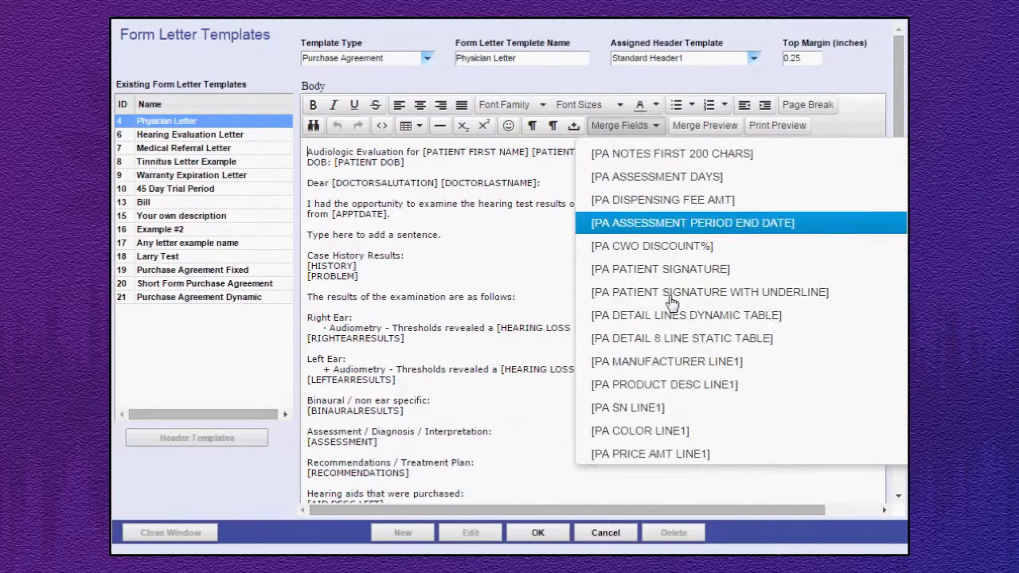
scroll(672, 301, down, 15)
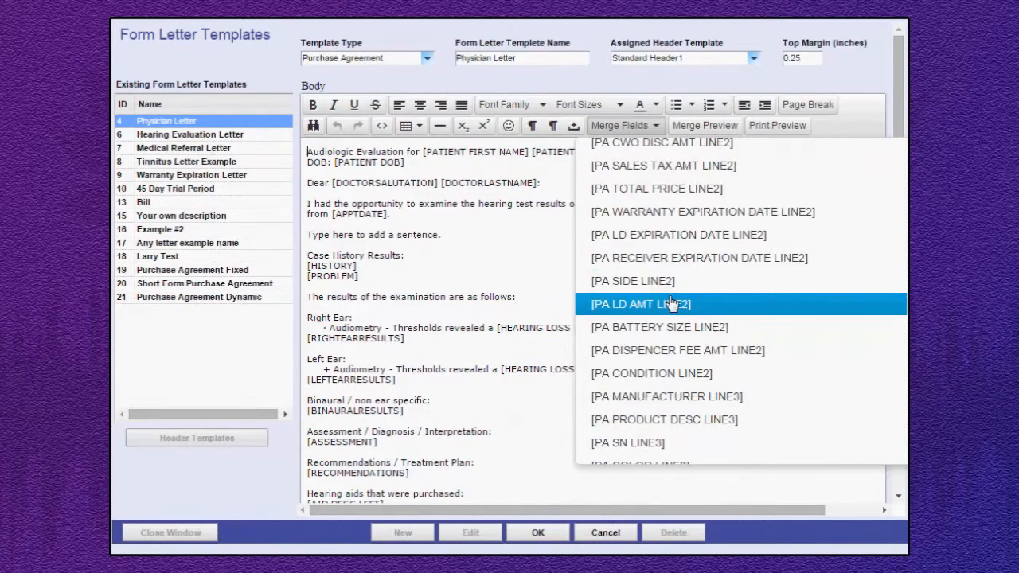
scroll(672, 301, down, 15)
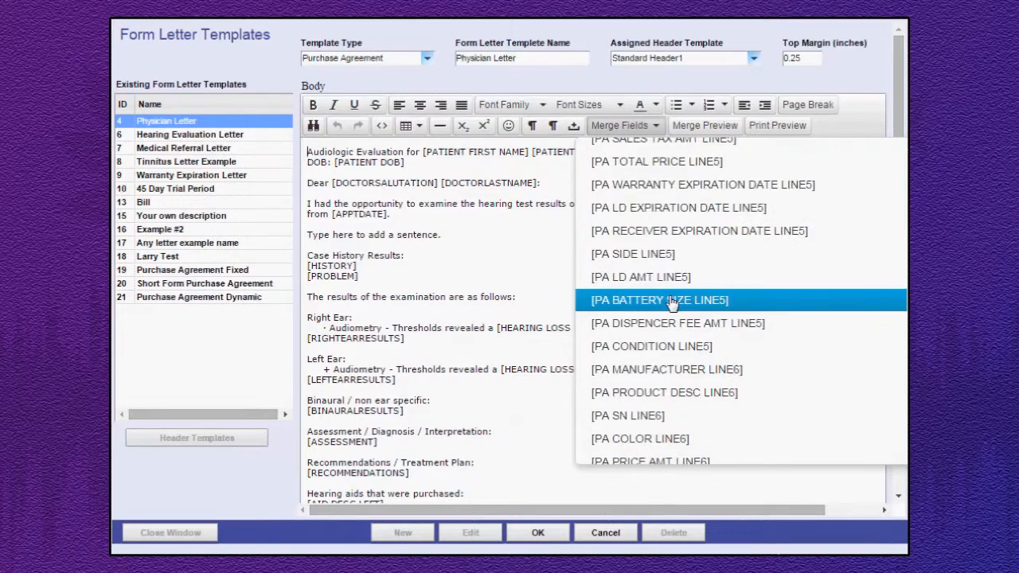
scroll(671, 301, up, 3)
click(551, 245)
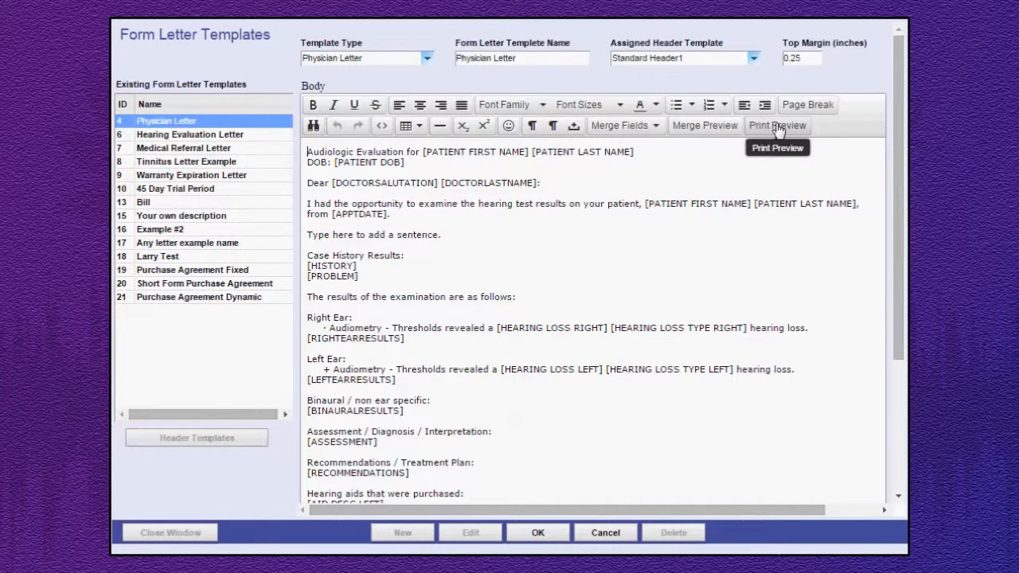
Review the Physician Letter in the merge preview and the print preview, closing each preview after checking it
click(708, 129)
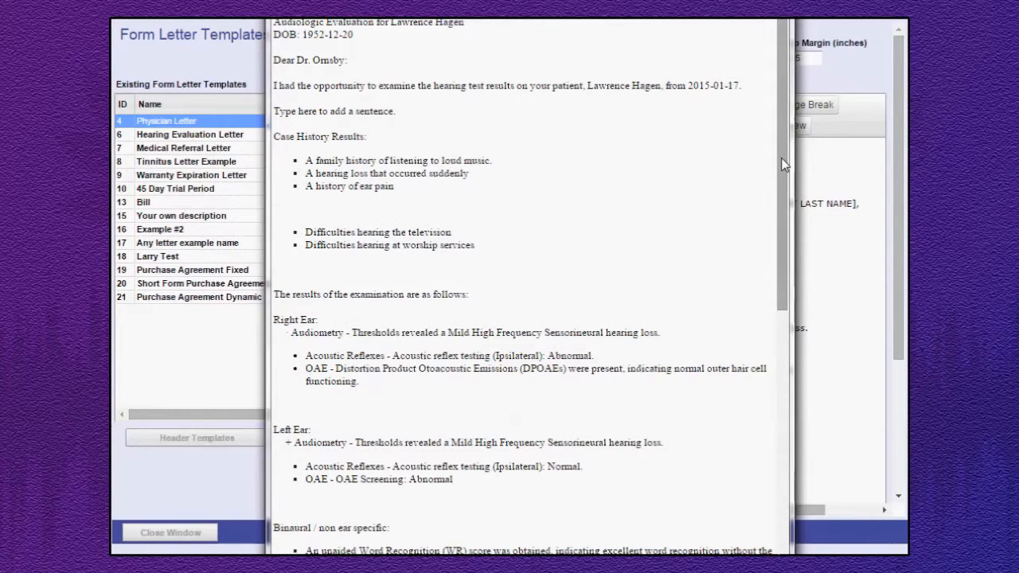
mouse_move(782, 158)
mouse_down()
mouse_move(768, 257)
mouse_move(784, 417)
mouse_move(788, 109)
mouse_up()
click(780, 9)
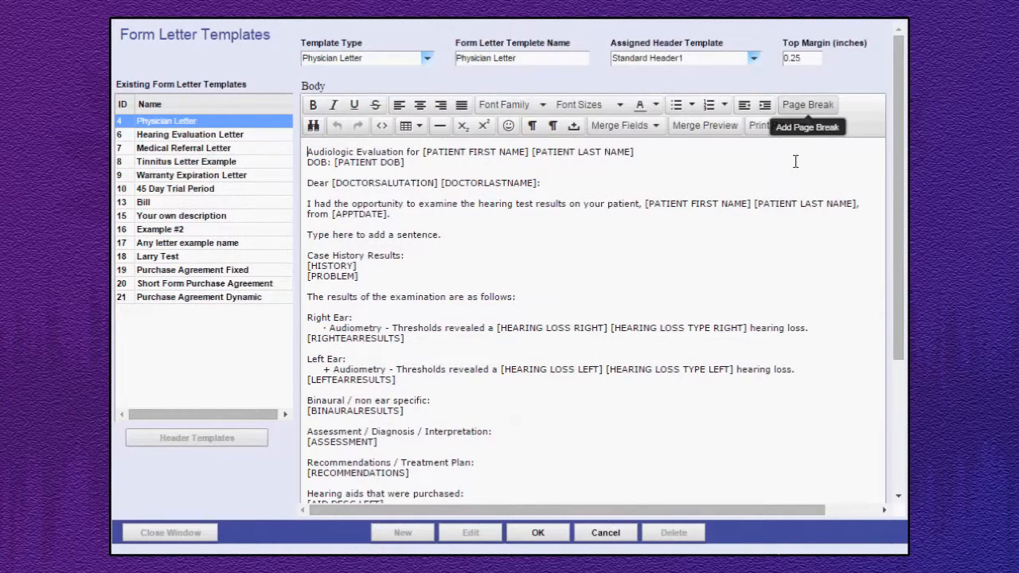
click(789, 127)
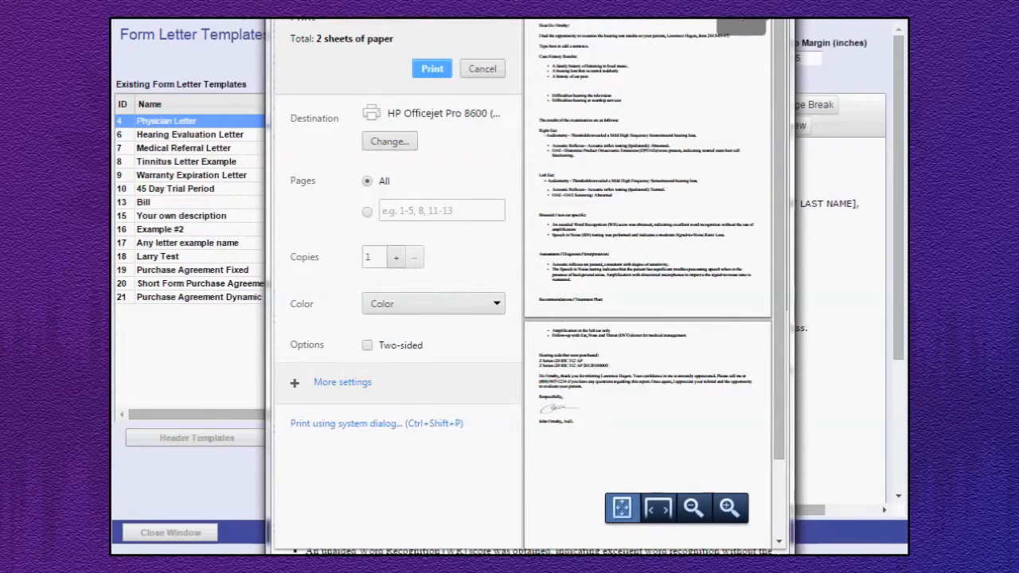
click(780, 16)
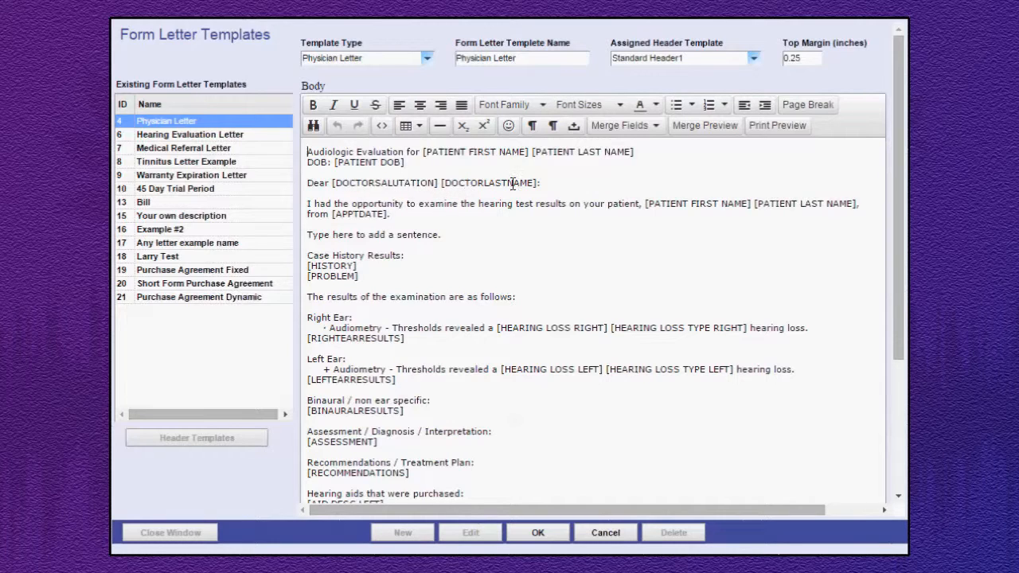
click(701, 126)
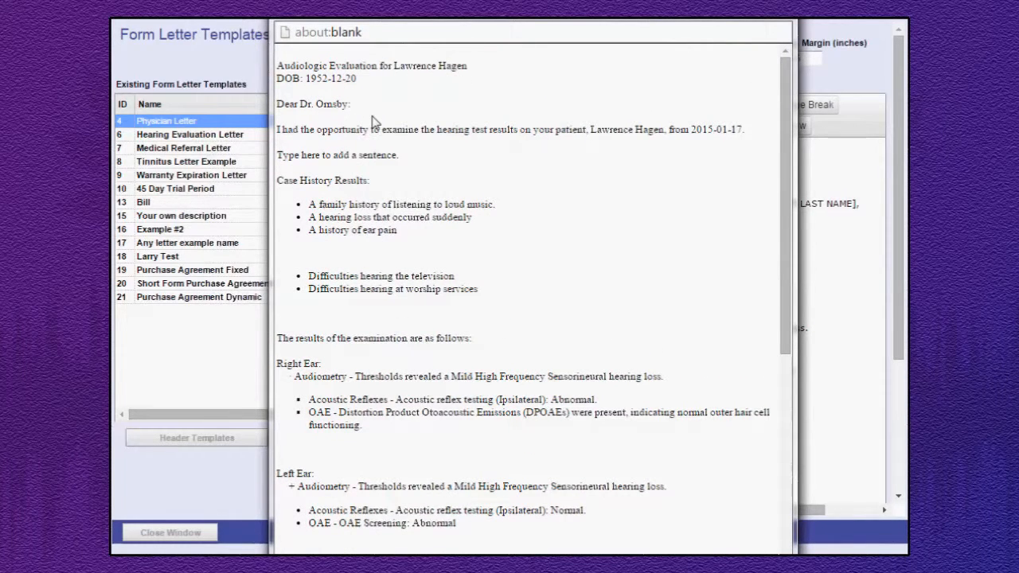
click(778, 20)
Delete the [PROBLEM] field under Case History Results and reinsert it as a merge field on the line below [HISTORY]
drag(358, 276, 301, 274)
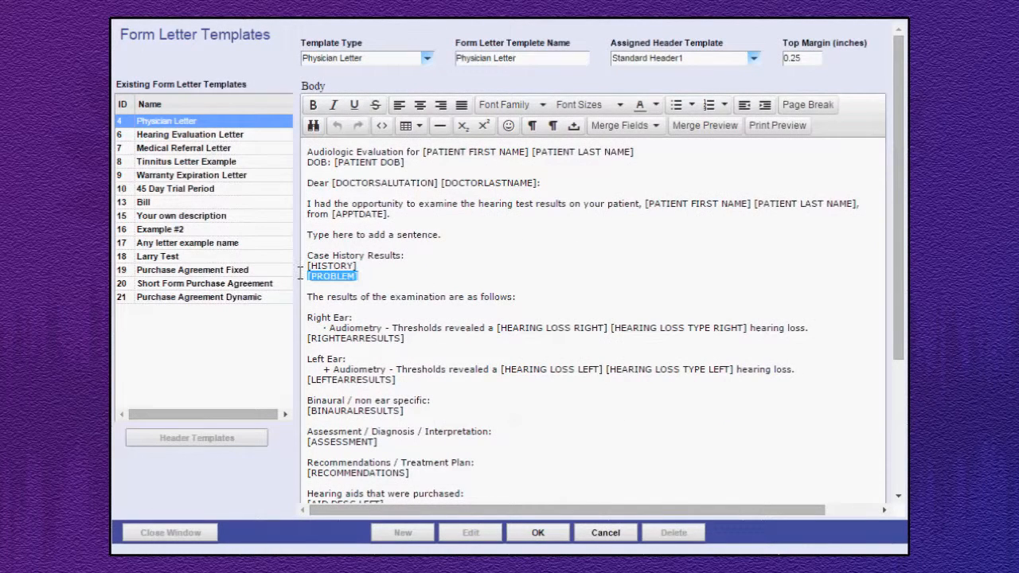
key(Delete)
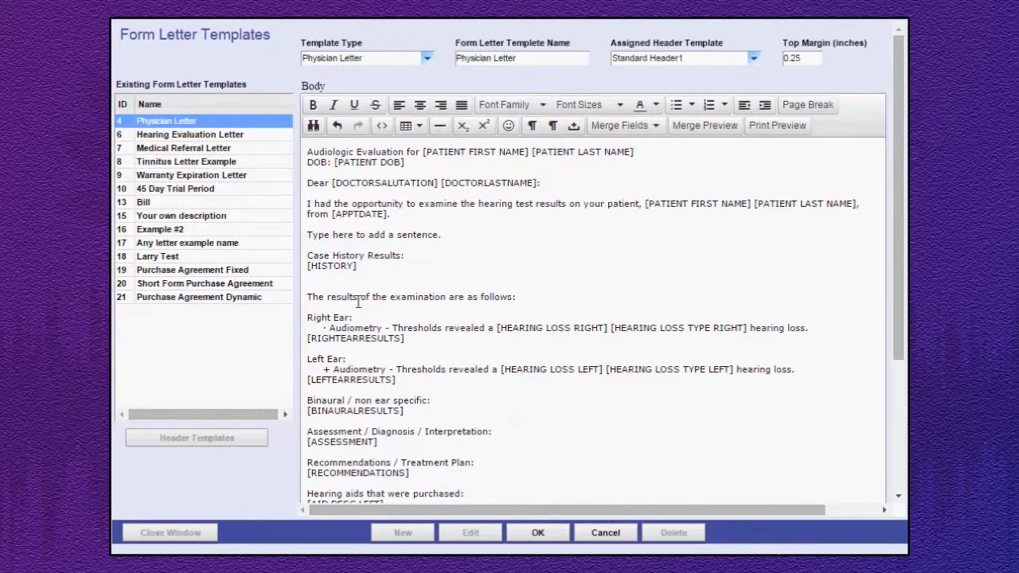
click(323, 275)
click(657, 126)
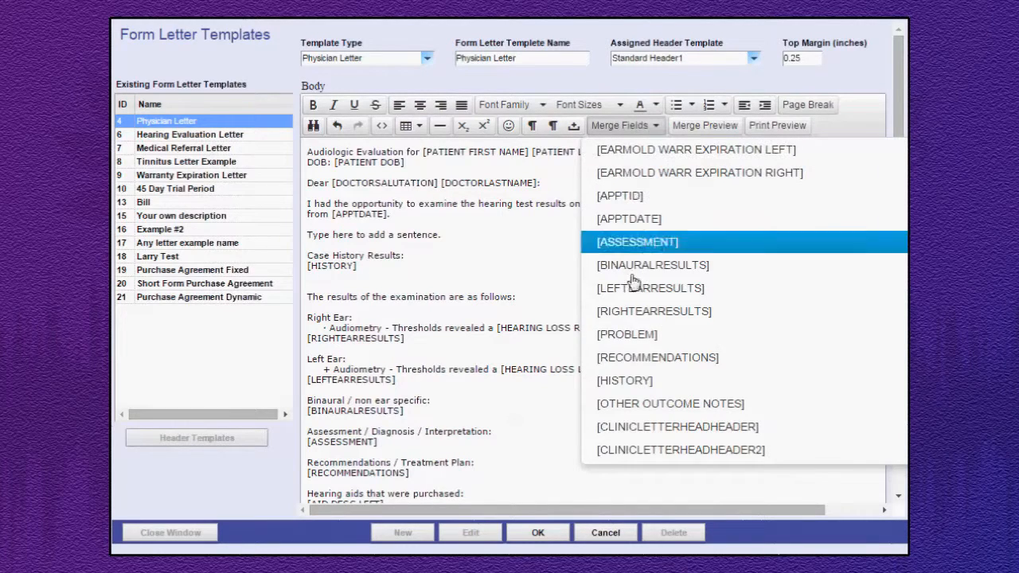
click(637, 335)
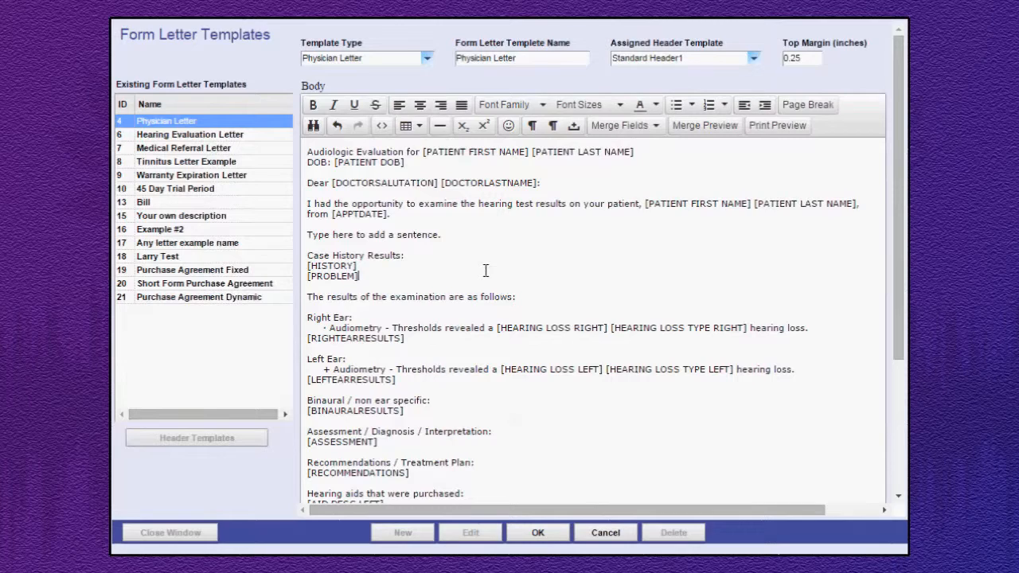
Add the word "test" on a new line directly beneath "Type here to add a sentence." in the Physician Letter
click(450, 235)
key(Return)
text(test)
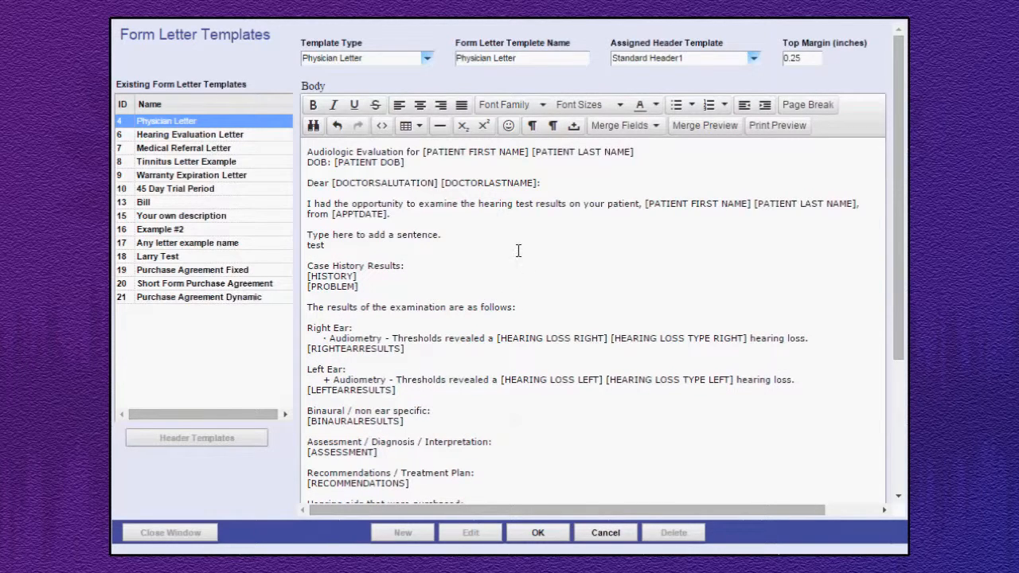
Undo the added line and enter "test" as a separate paragraph below "Type here to add a sentence."
click(338, 128)
key(Return)
text(test)
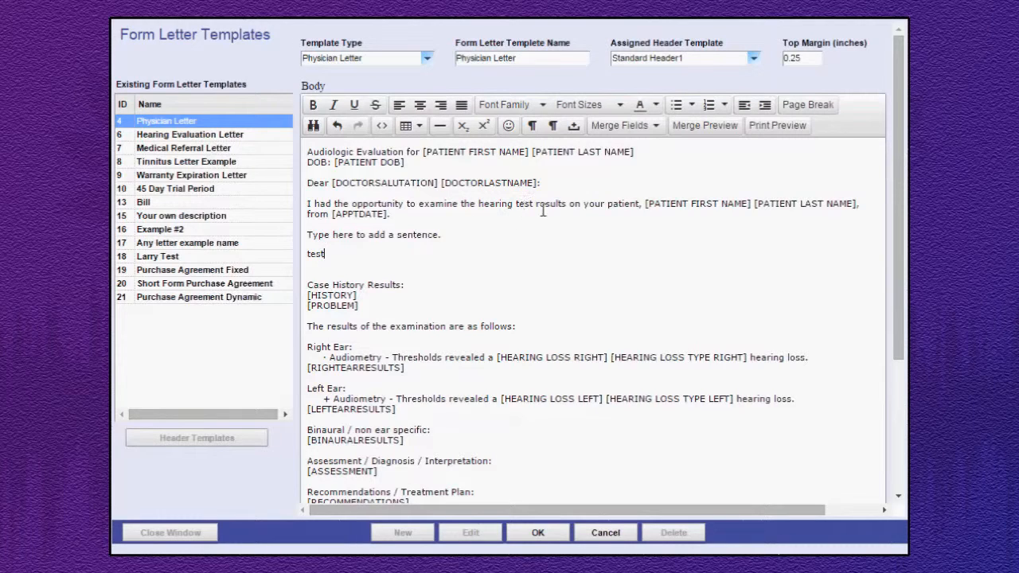
Copy "hearing test results" from the opening sentence, paste it over the word "test", and cancel the template edits
drag(567, 205, 480, 201)
key(ctrl+c)
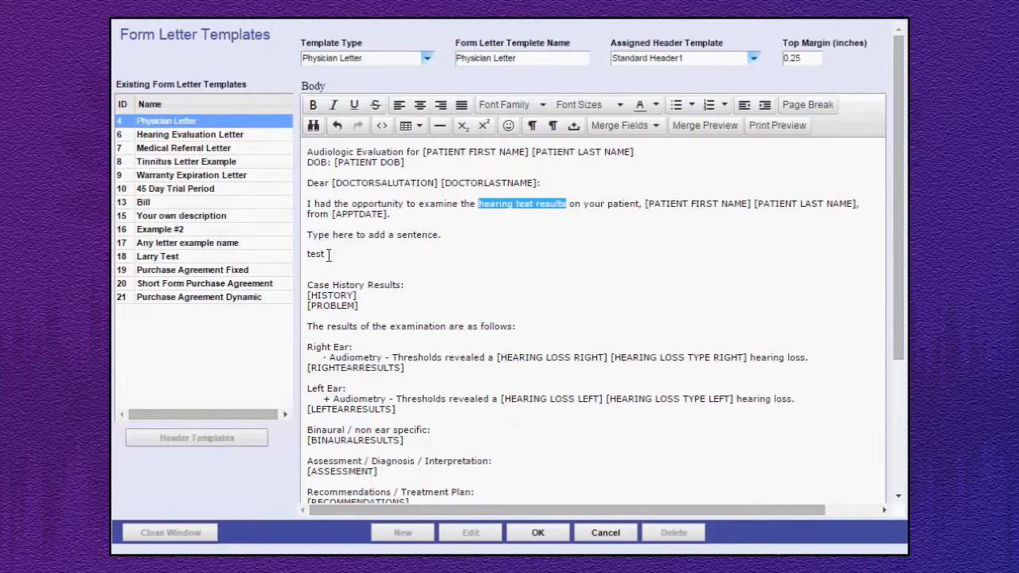
drag(328, 257, 286, 254)
key(ctrl+v)
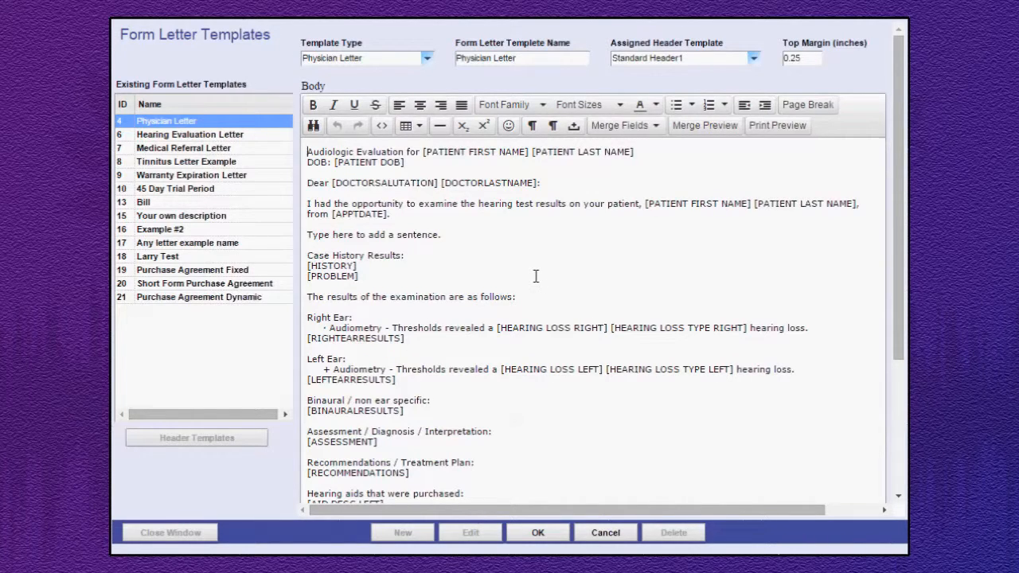
click(605, 533)
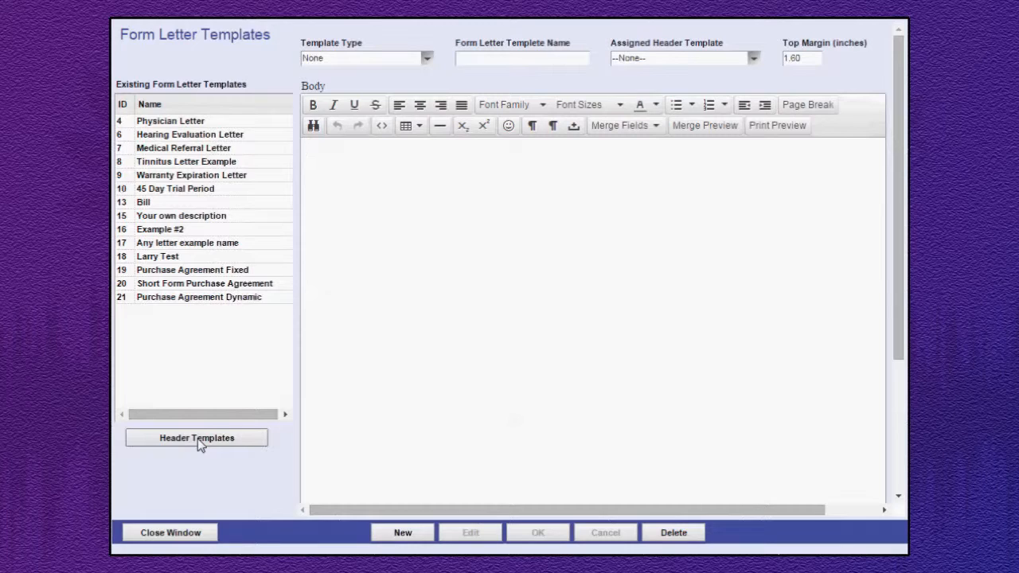
Check the Standard Header1 letterhead template in its merge preview, cancel editing, and return to the form letter body templates
click(199, 445)
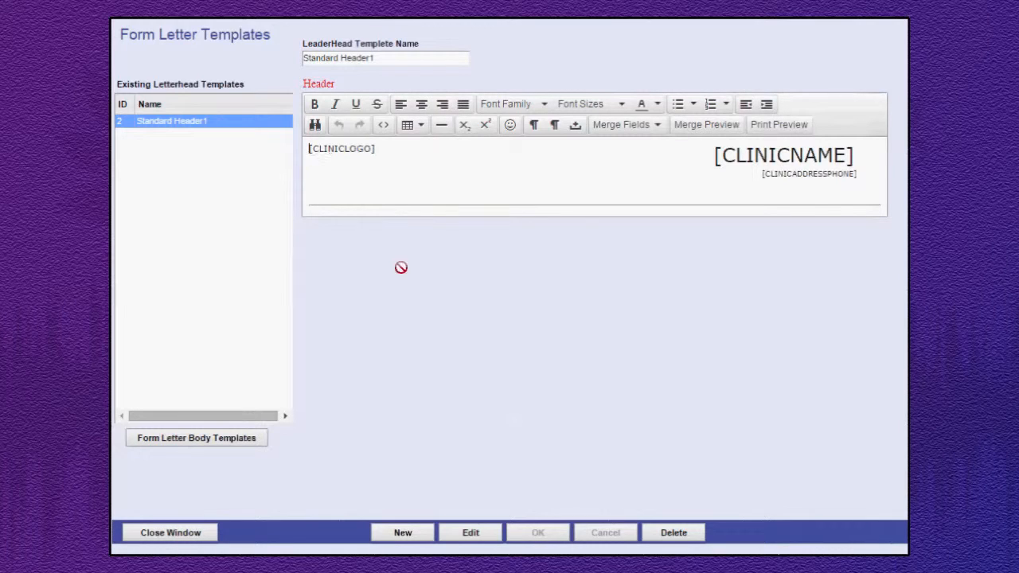
click(469, 532)
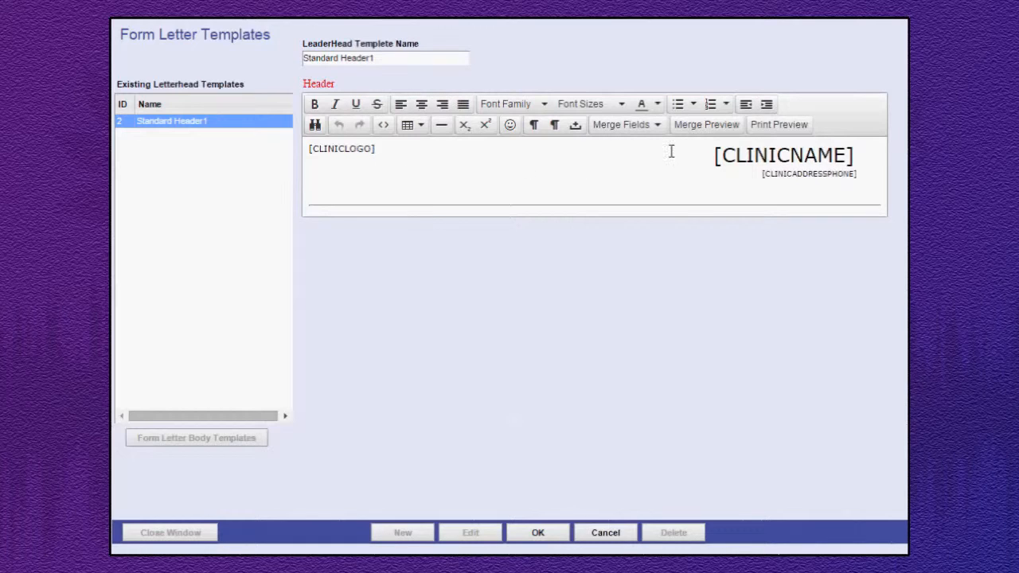
click(697, 127)
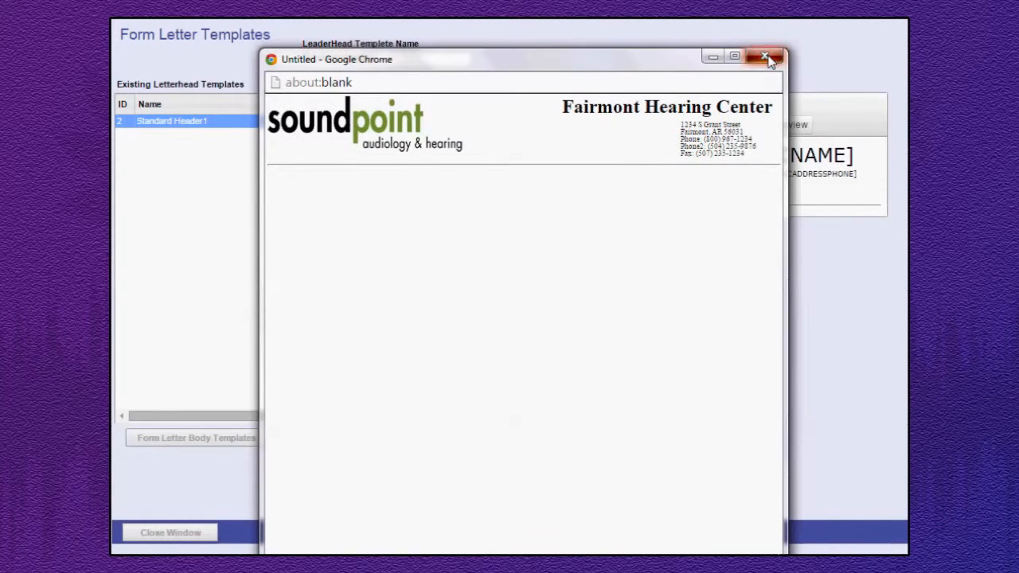
click(770, 56)
click(611, 534)
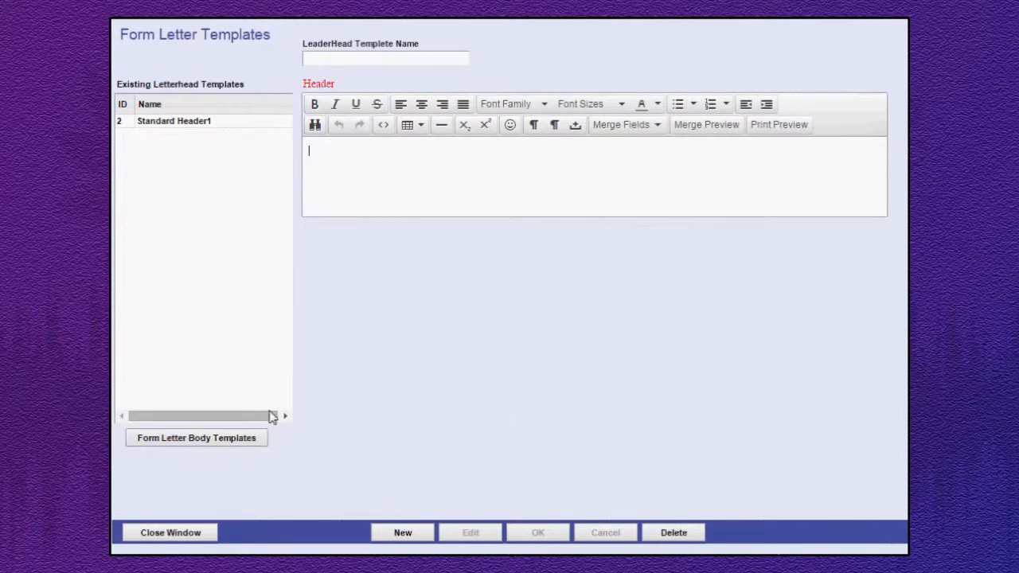
click(249, 440)
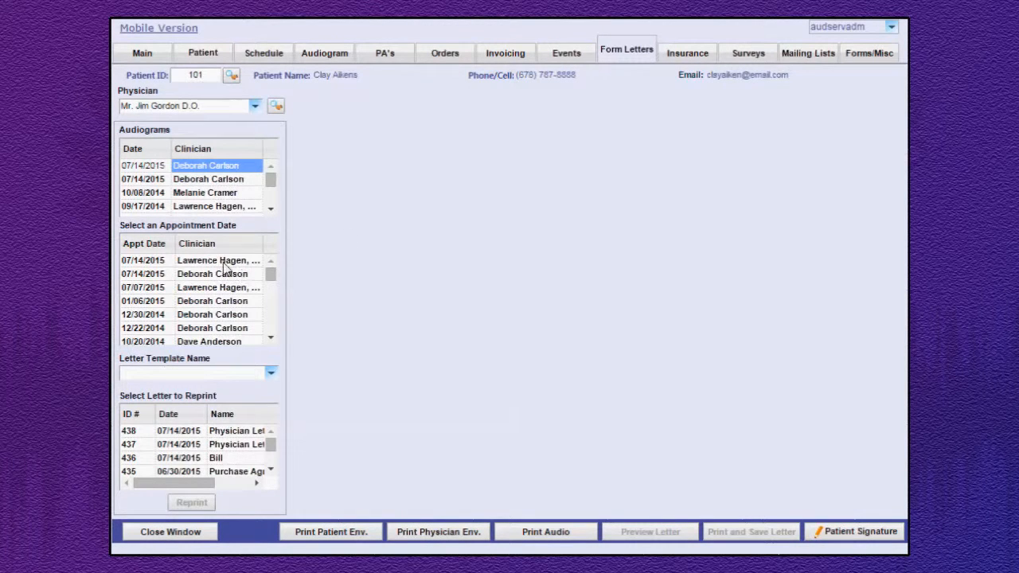
Load the Physician Letter template for the patient's first listed 07/14/2015 appointment
click(226, 268)
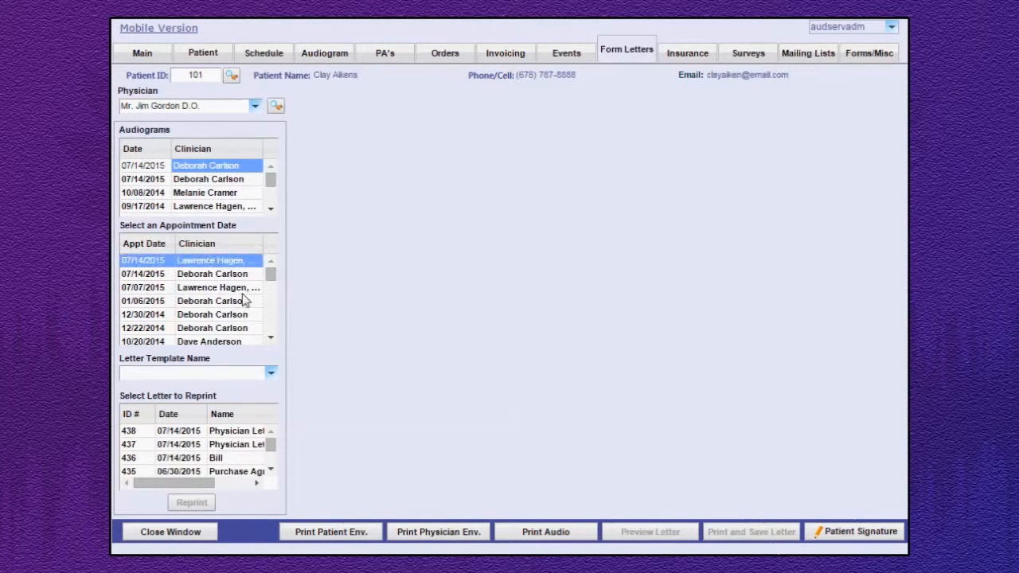
click(271, 374)
click(261, 384)
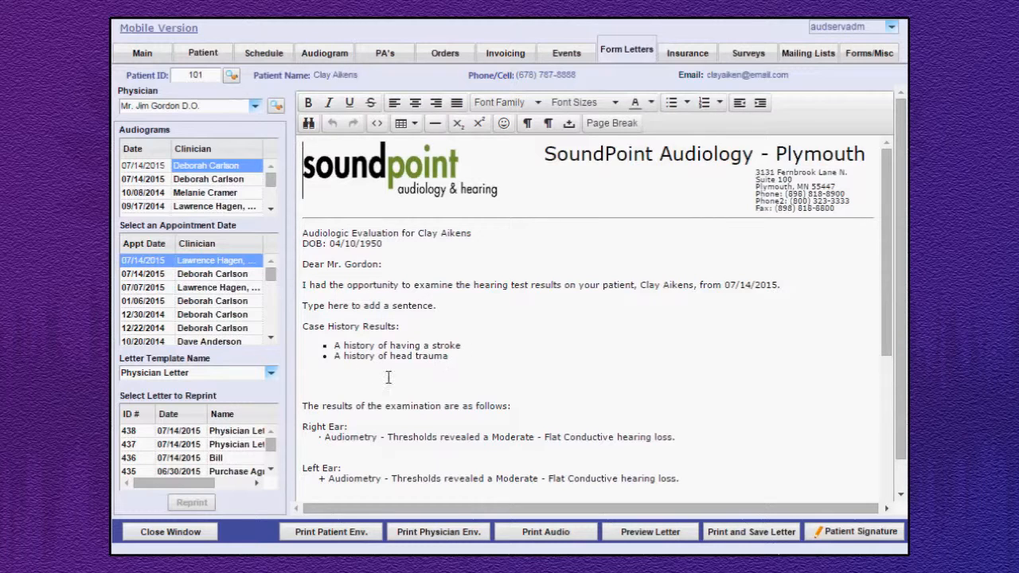
Switch the patient's letter to the Purchase Agreement Fixed template and review the merged agreement
click(271, 373)
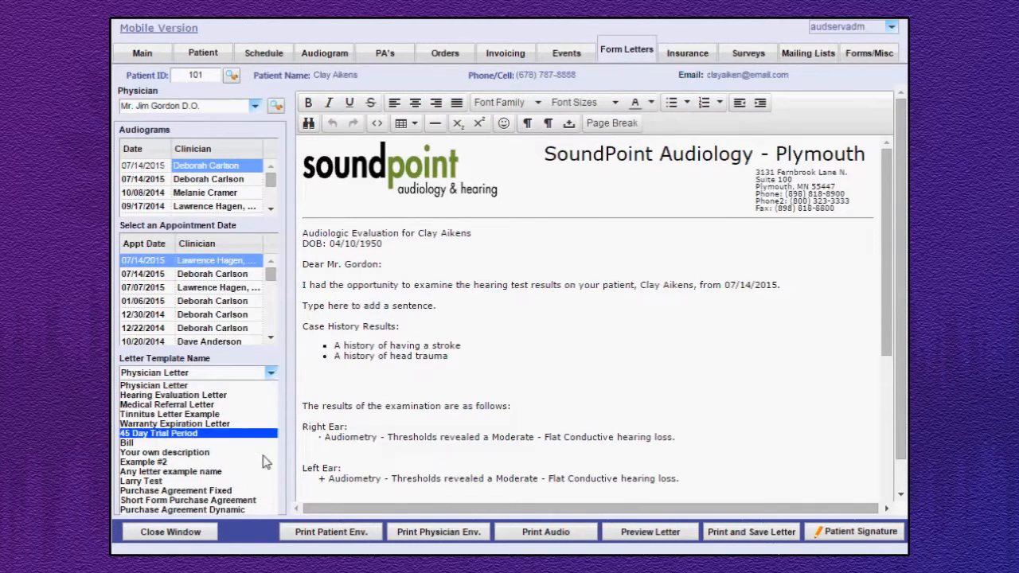
click(255, 490)
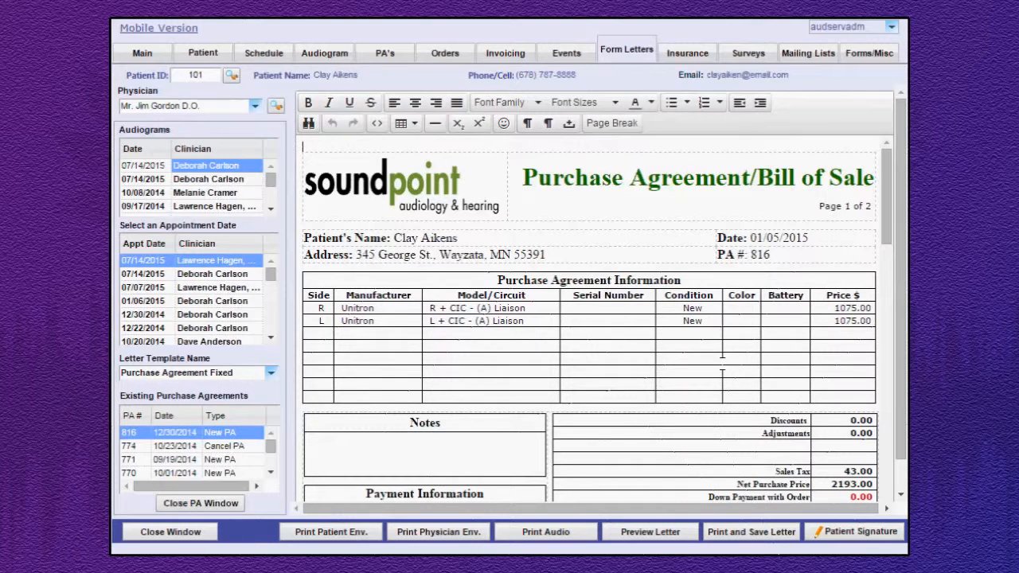
scroll(722, 362, down, 3)
scroll(722, 363, up, 3)
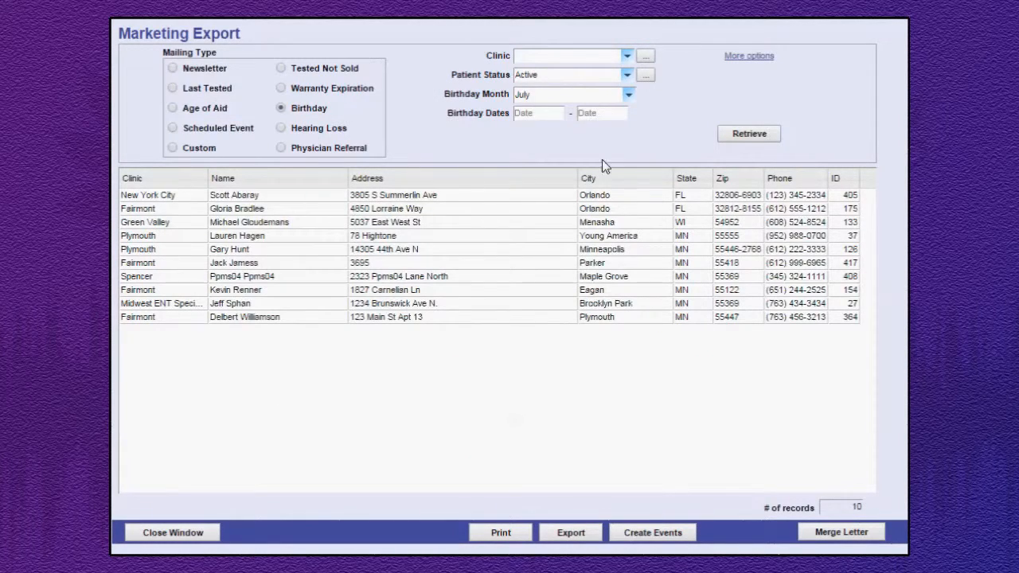
Merge the Physician Letter for the July birthday mailing list, look through the print preview pages, and cancel printing
click(840, 539)
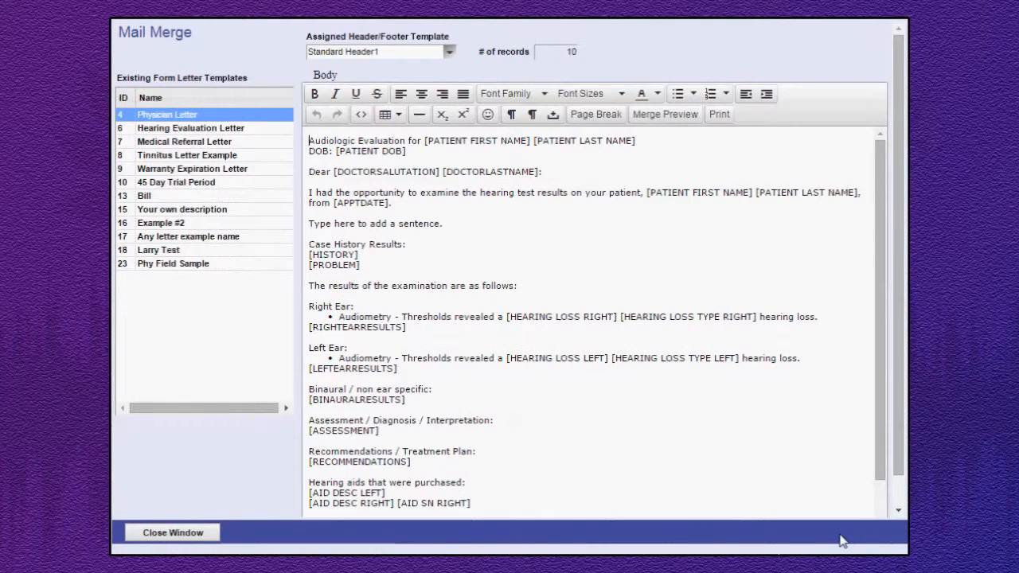
click(718, 115)
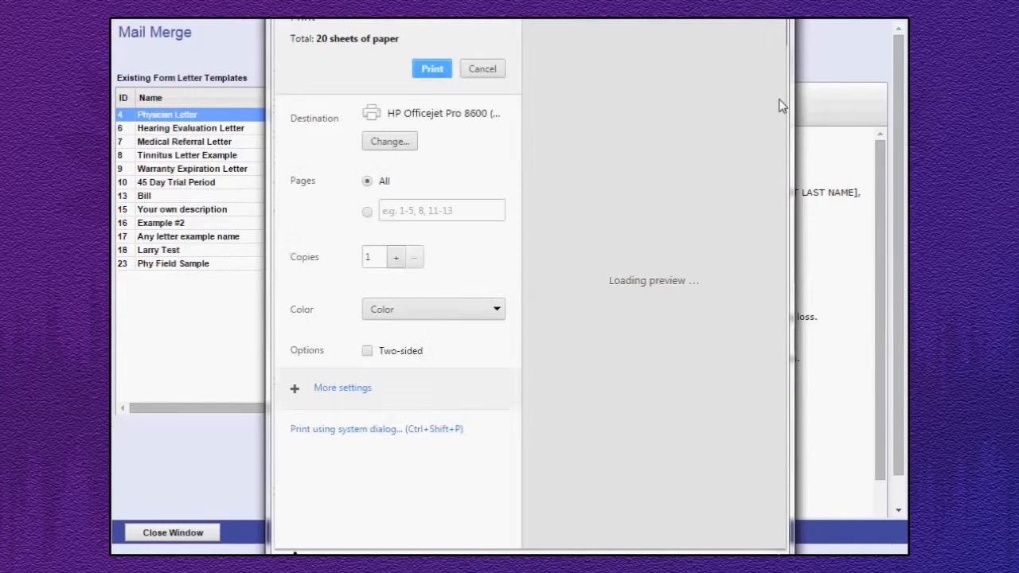
drag(777, 43, 777, 255)
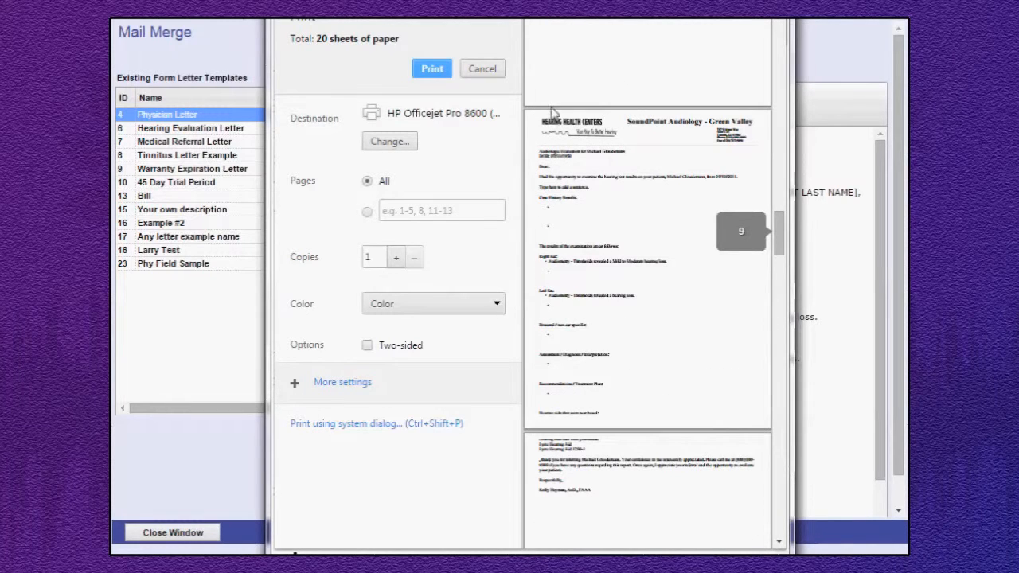
click(484, 69)
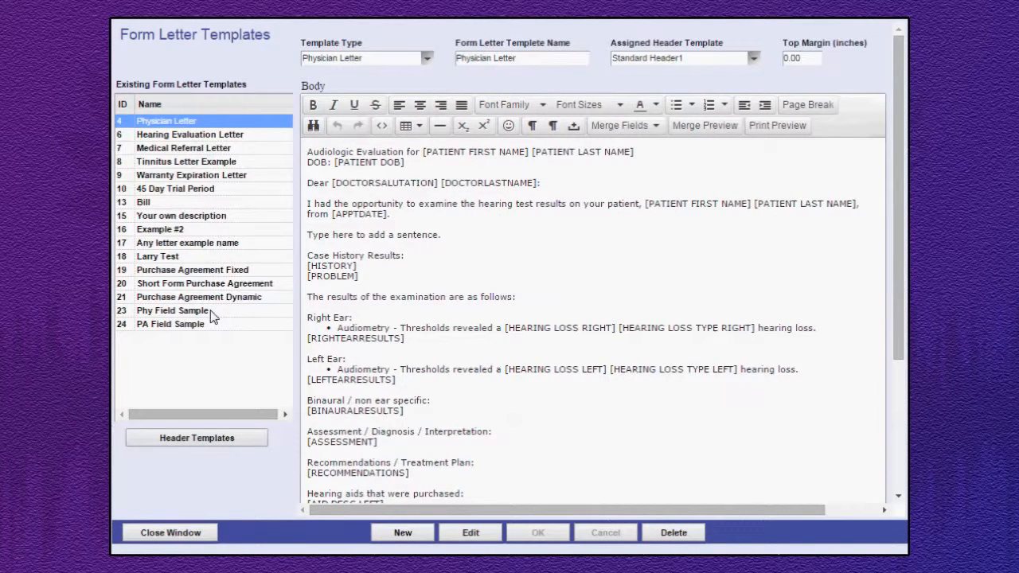
Examine the Phy Field Sample template's merge fields and how they are filled in on the patient's letter
click(211, 311)
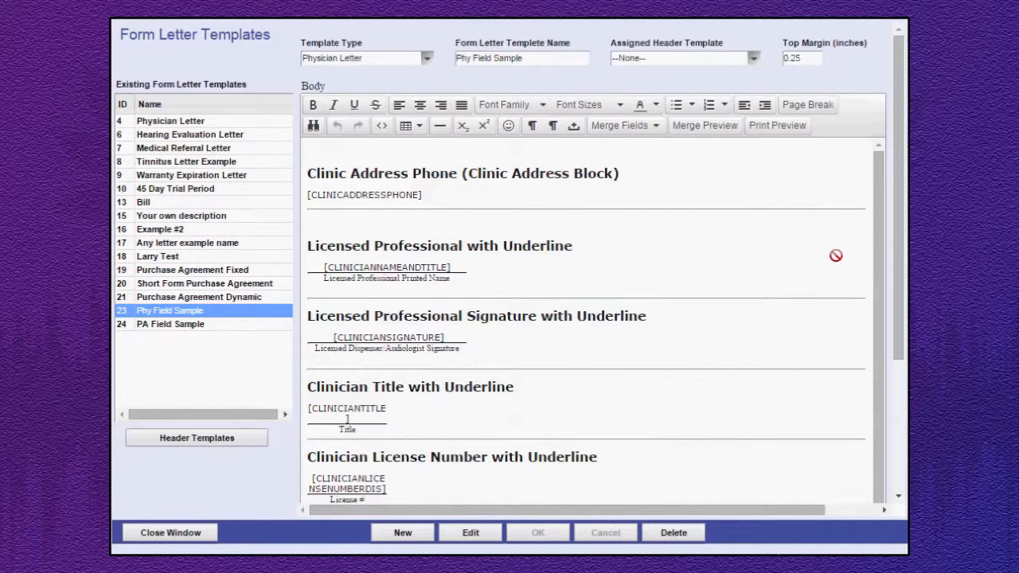
scroll(886, 390, down, 3)
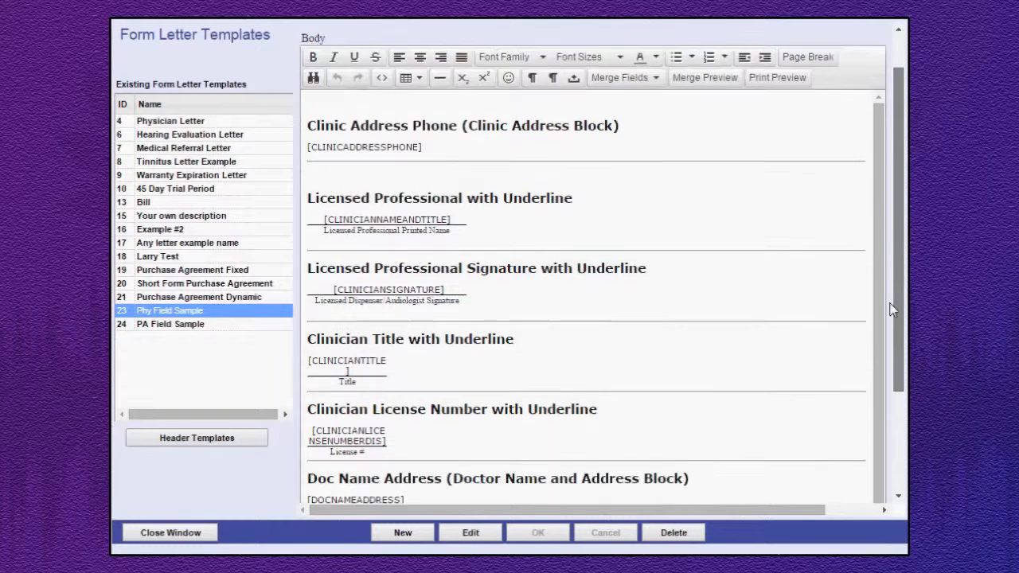
scroll(886, 430, up, 3)
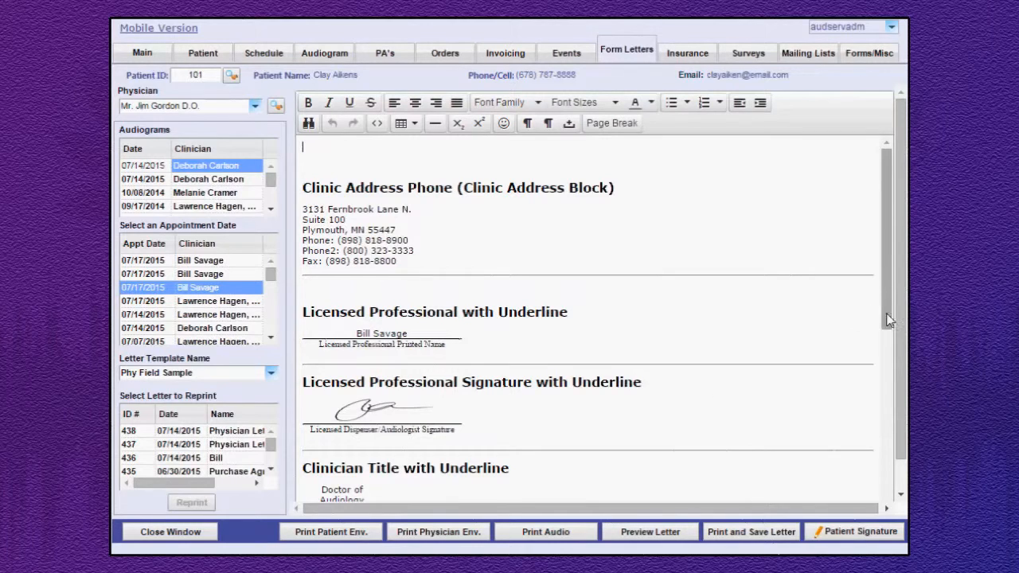
drag(885, 318, 860, 455)
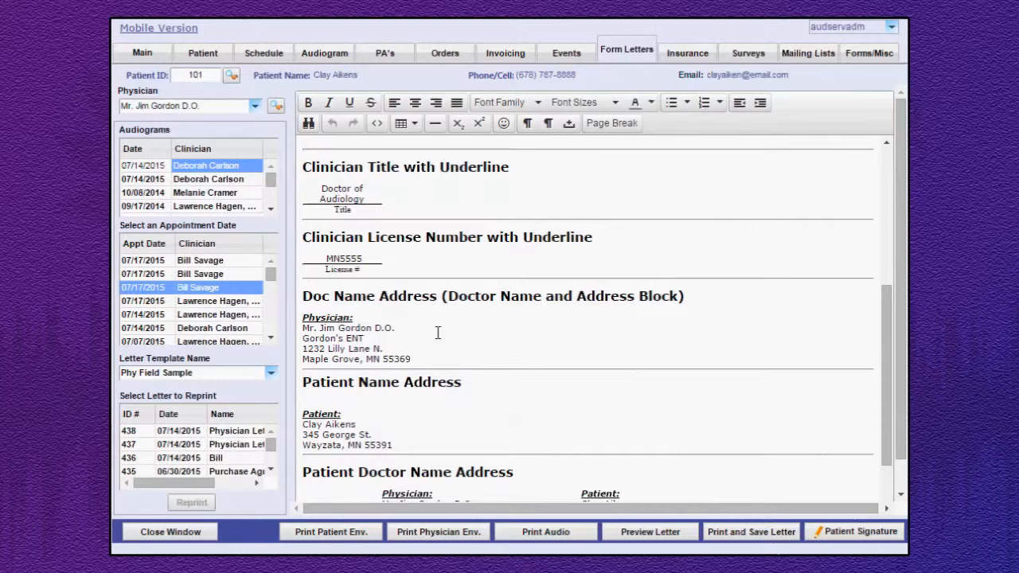
drag(884, 343, 880, 426)
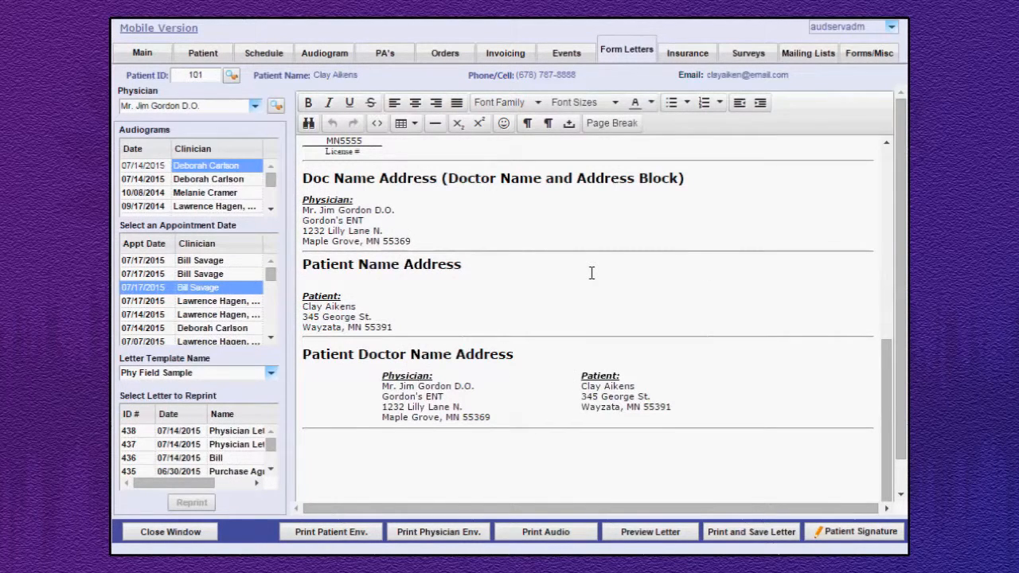
Load the PA Field Sample template for the patient and examine its dynamic and 8-line static detail tables
click(270, 376)
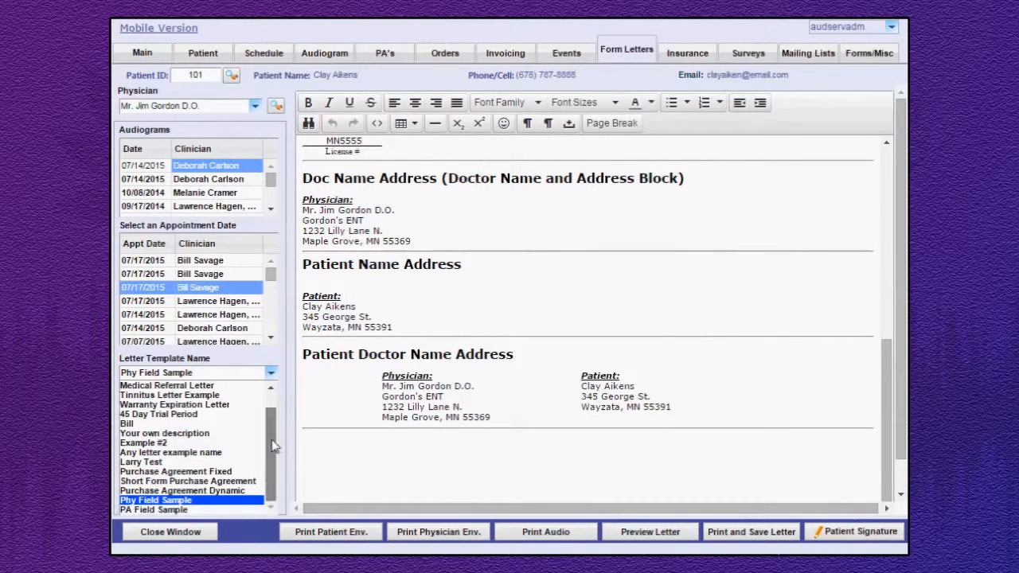
click(192, 511)
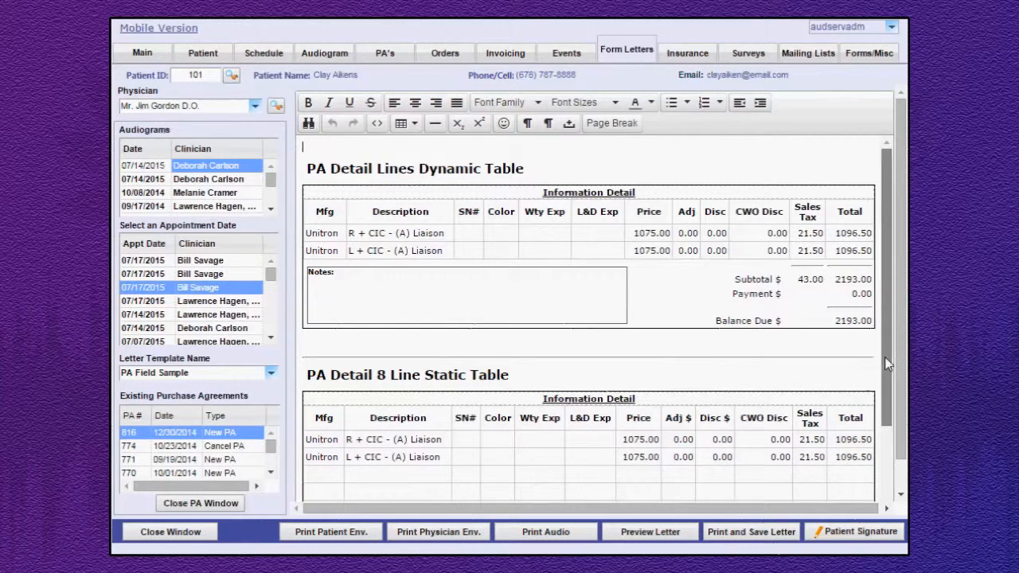
drag(885, 357, 884, 480)
drag(899, 442, 903, 498)
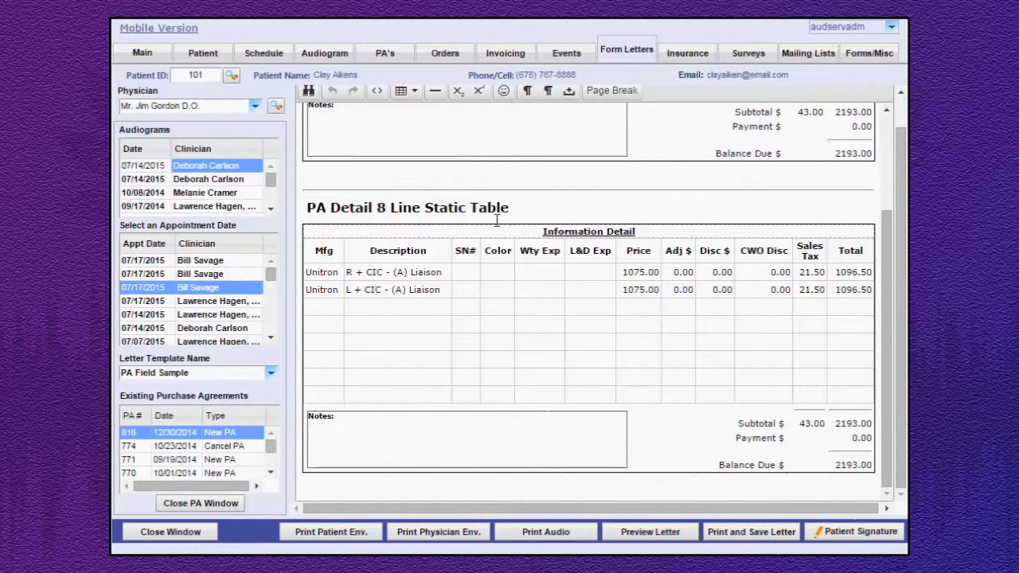